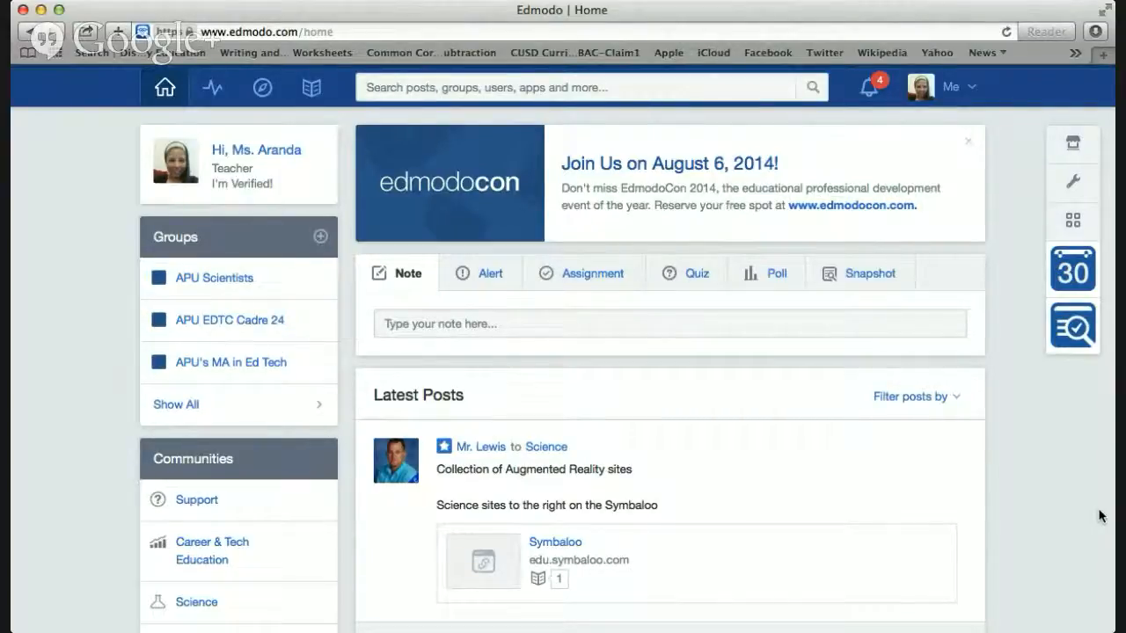
Look over the home page's latest posts, groups, communities and posting options.
scroll(1099, 517, "down", 5)
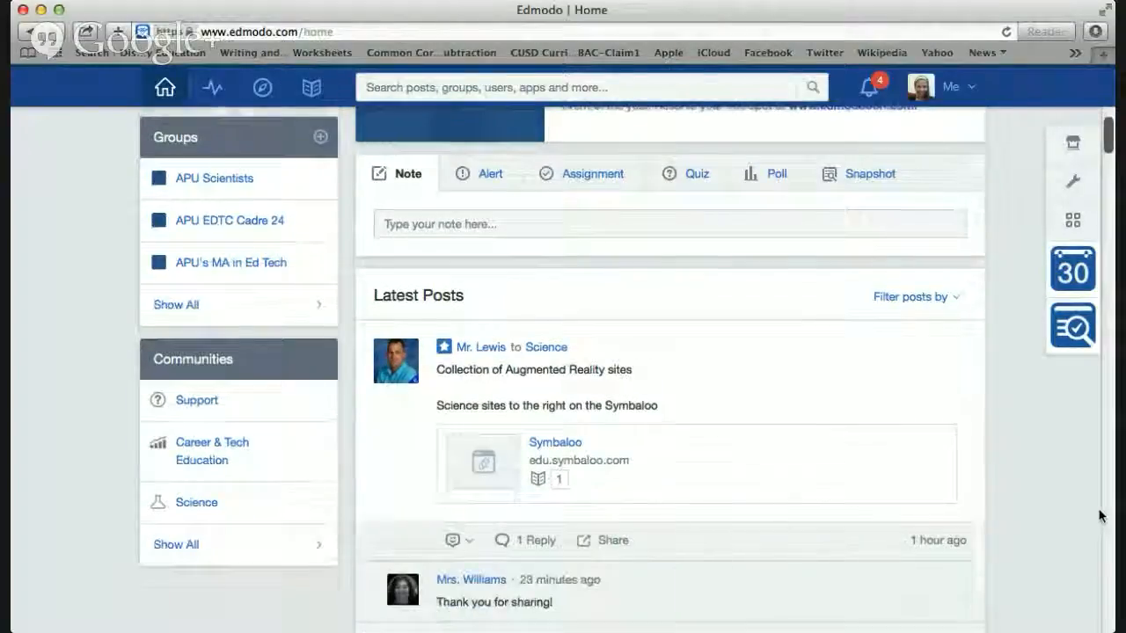
scroll(1099, 517, "down", 3)
scroll(1099, 517, "up", 7)
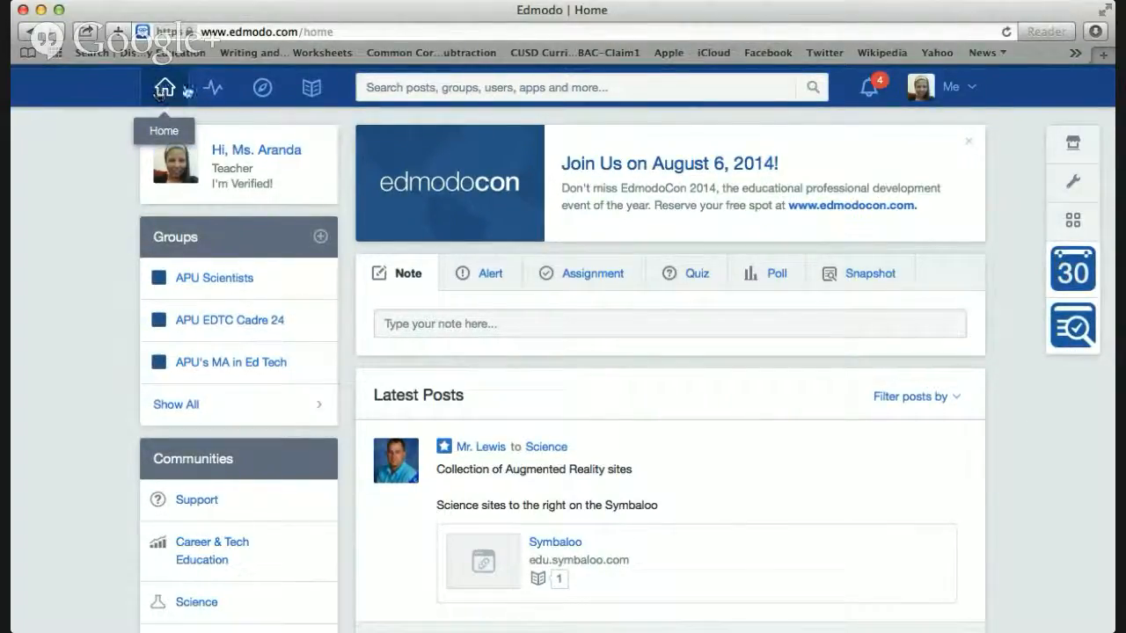
left_click(211, 89)
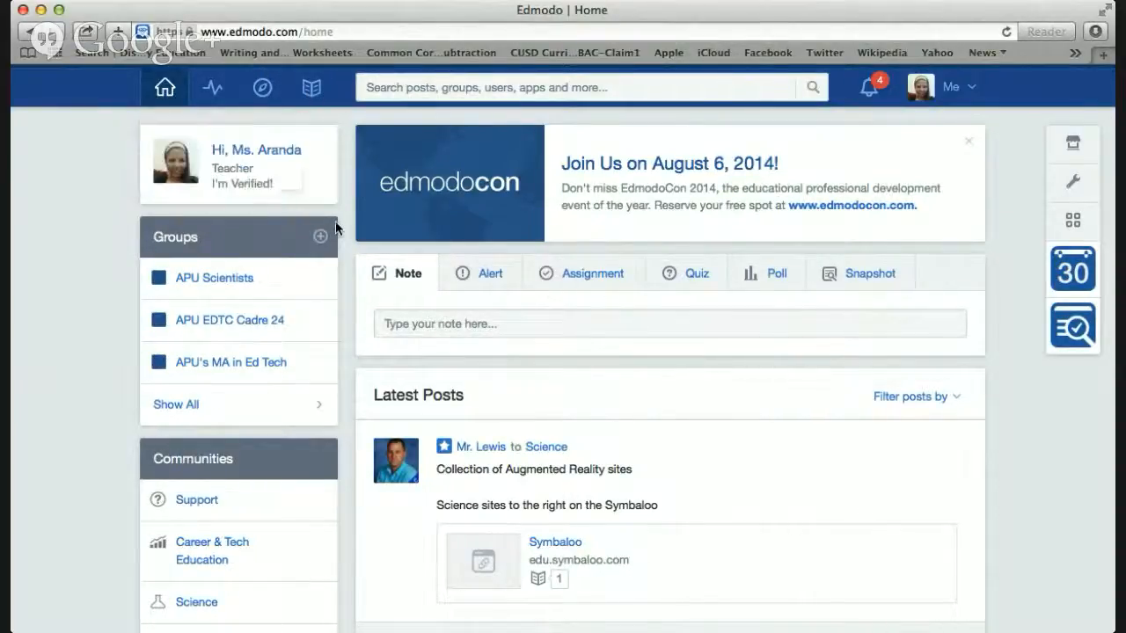
scroll(380, 236, "down", 2)
scroll(381, 236, "up", 2)
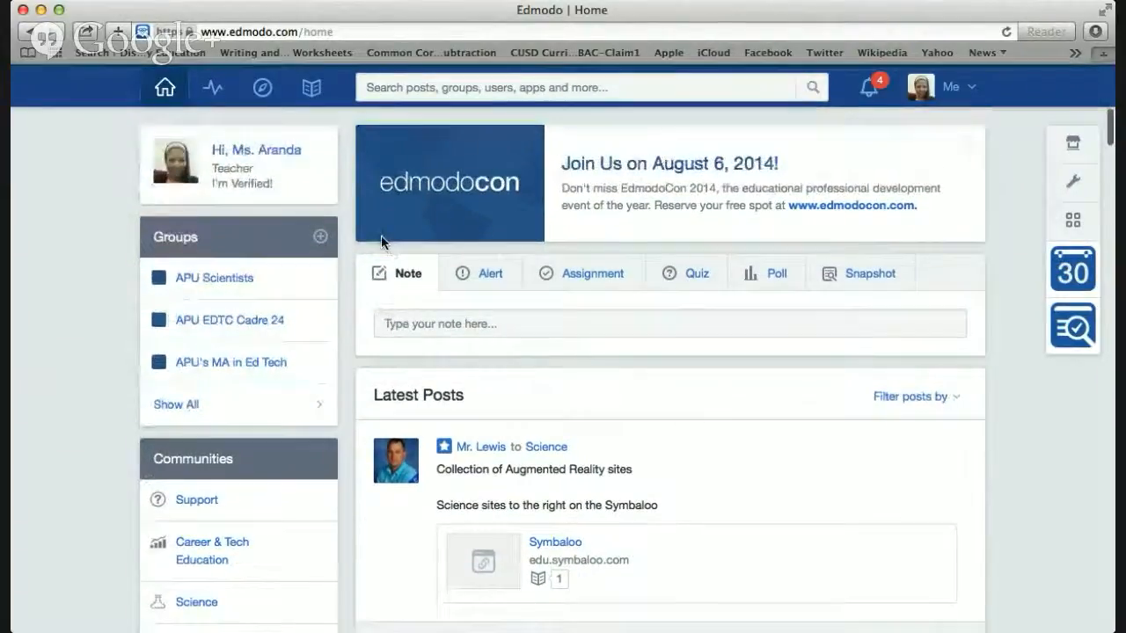
Start creating a new group and name it UCLA Scientists.
scroll(289, 382, "down", 2)
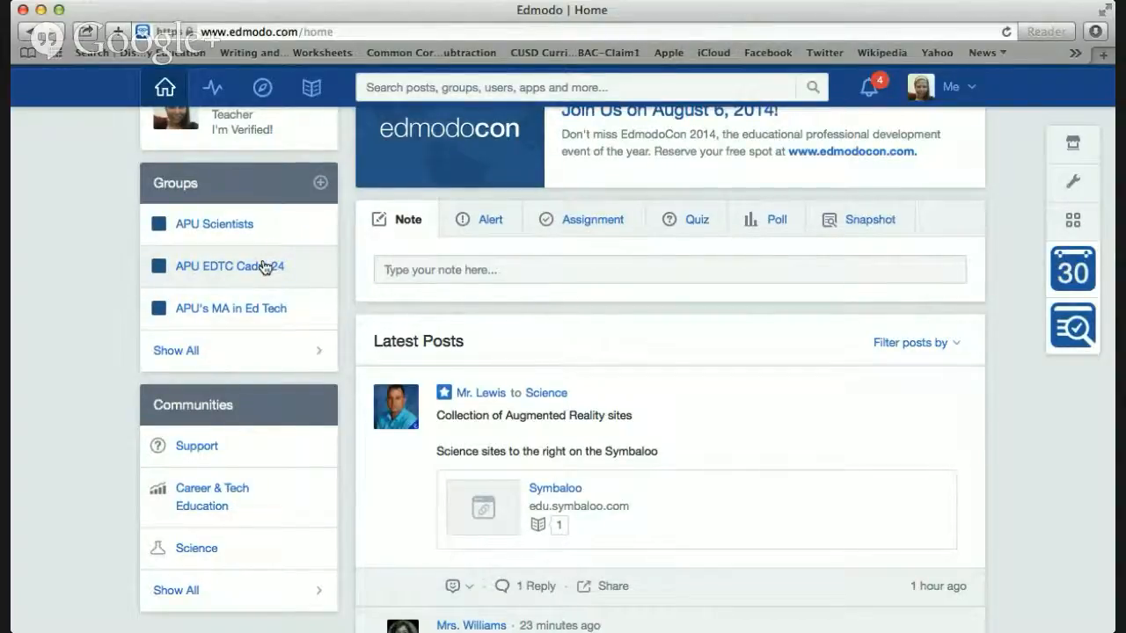
left_click(321, 184)
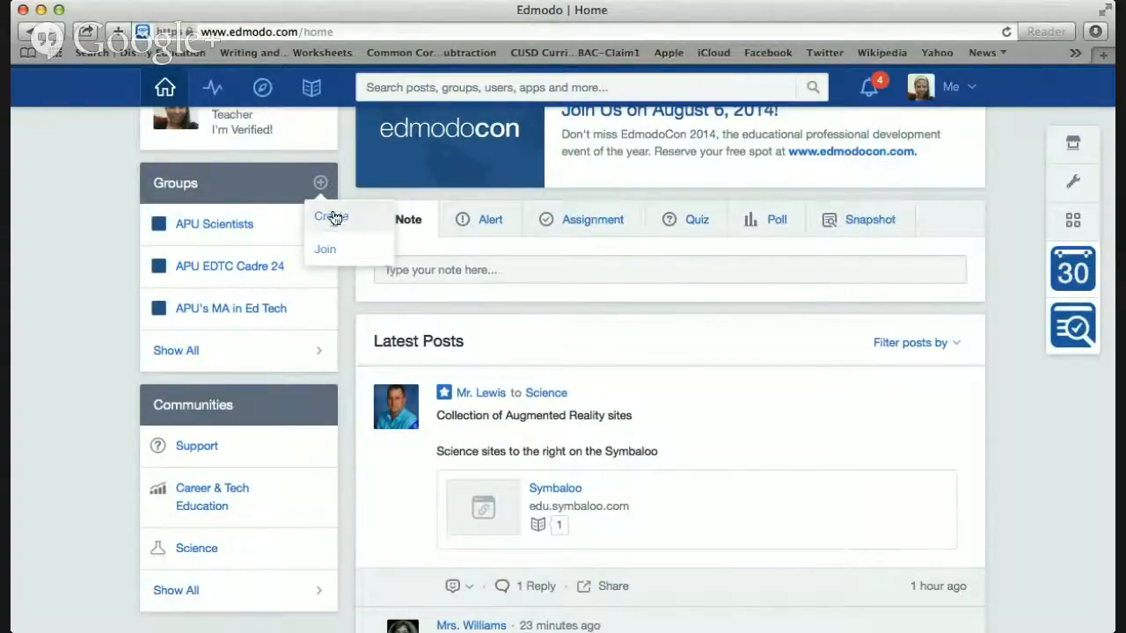
left_click(332, 217)
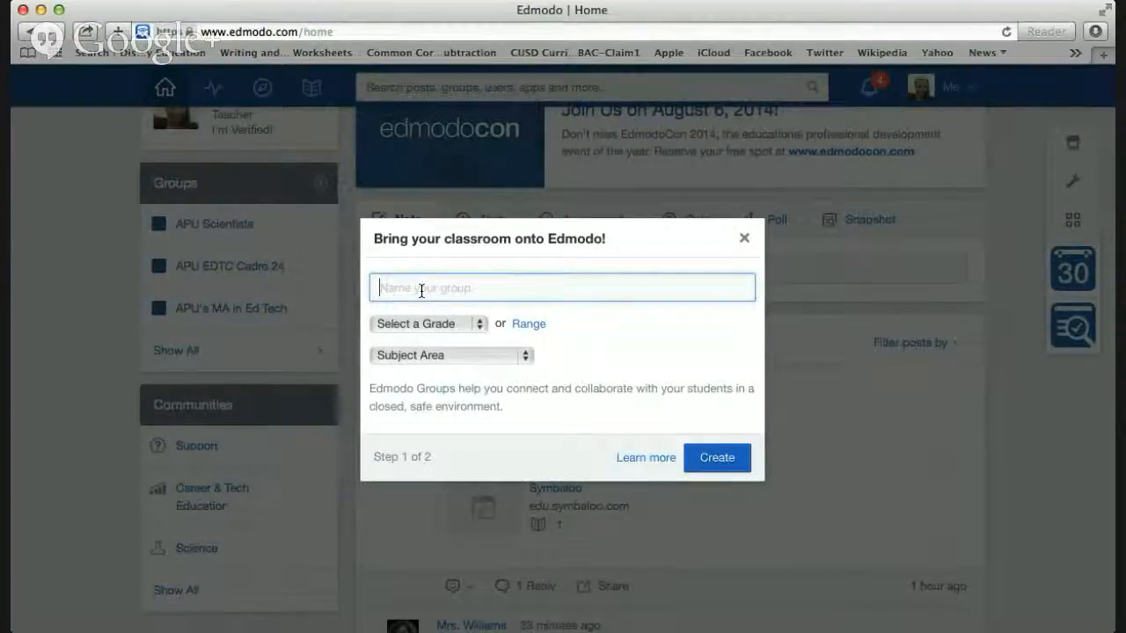
type("A")
type("UCLA Scient")
Set the group's grade to 5th and its subject to Mathematics, Basic Math, and create it.
left_click(428, 324)
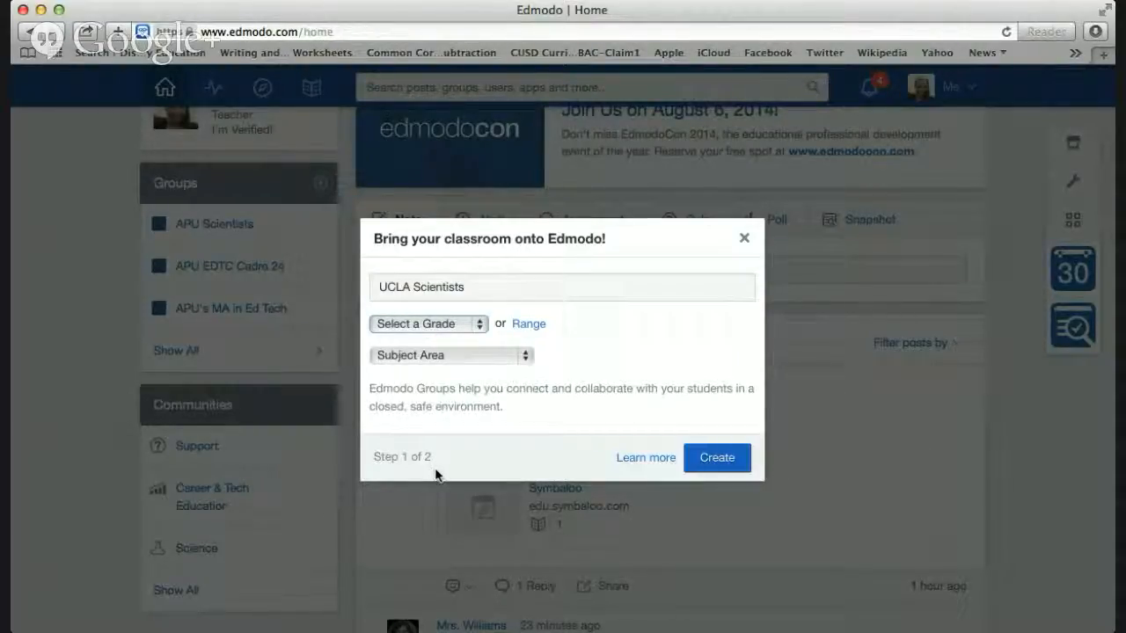
left_click(436, 470)
left_click(465, 358)
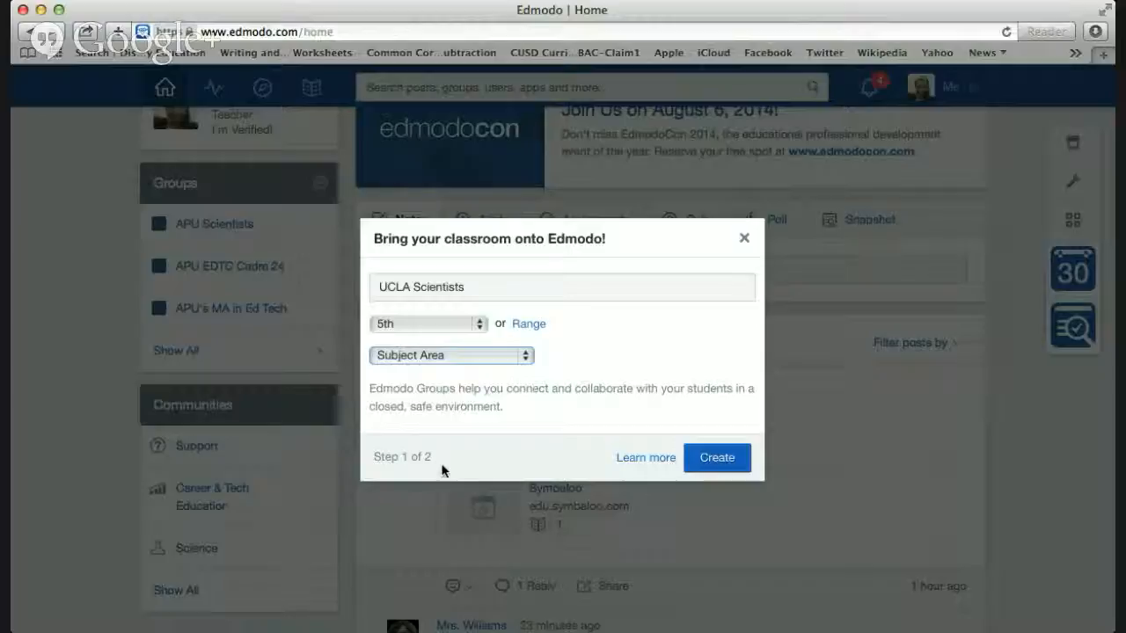
left_click(441, 471)
left_click(434, 384)
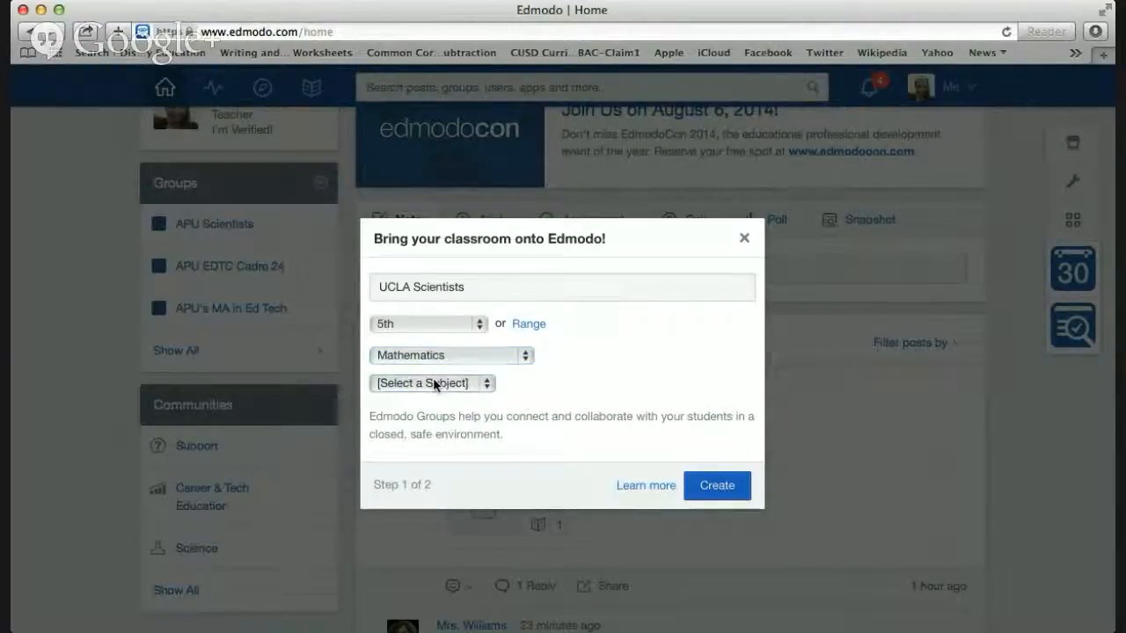
left_click(430, 433)
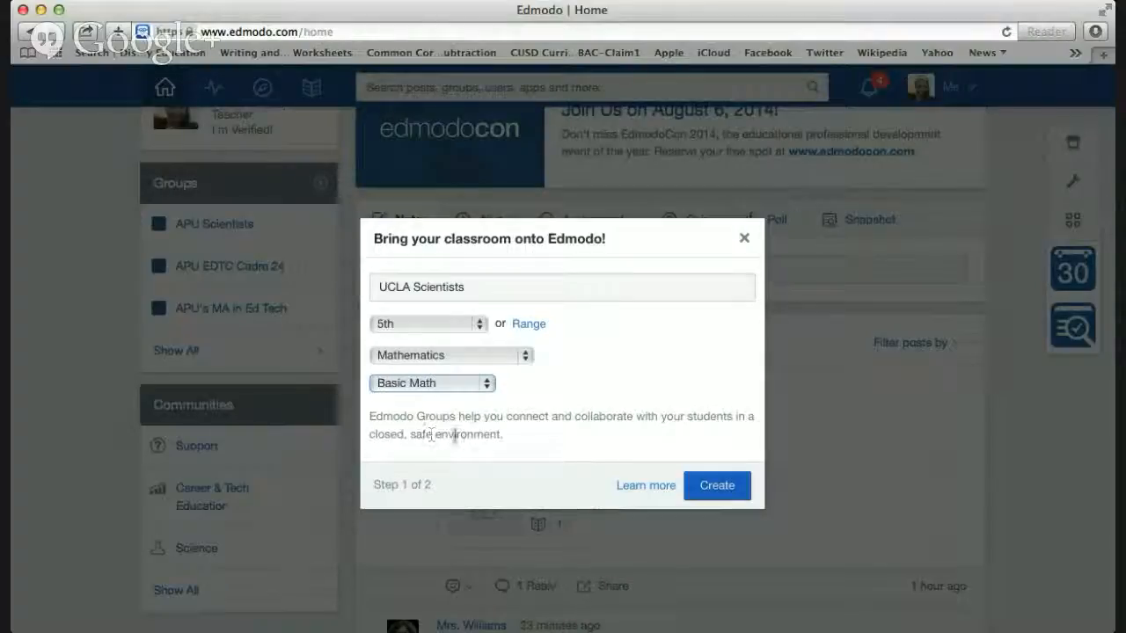
left_click(718, 487)
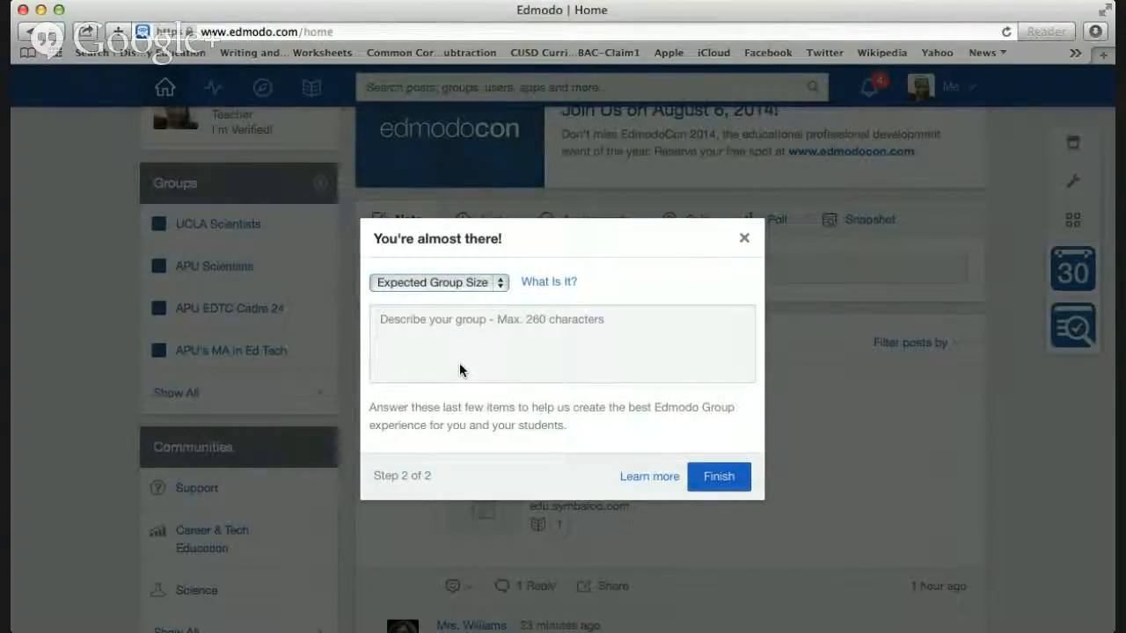
Set the expected group size to 26+ and finish the group setup with an empty description.
left_click(462, 409)
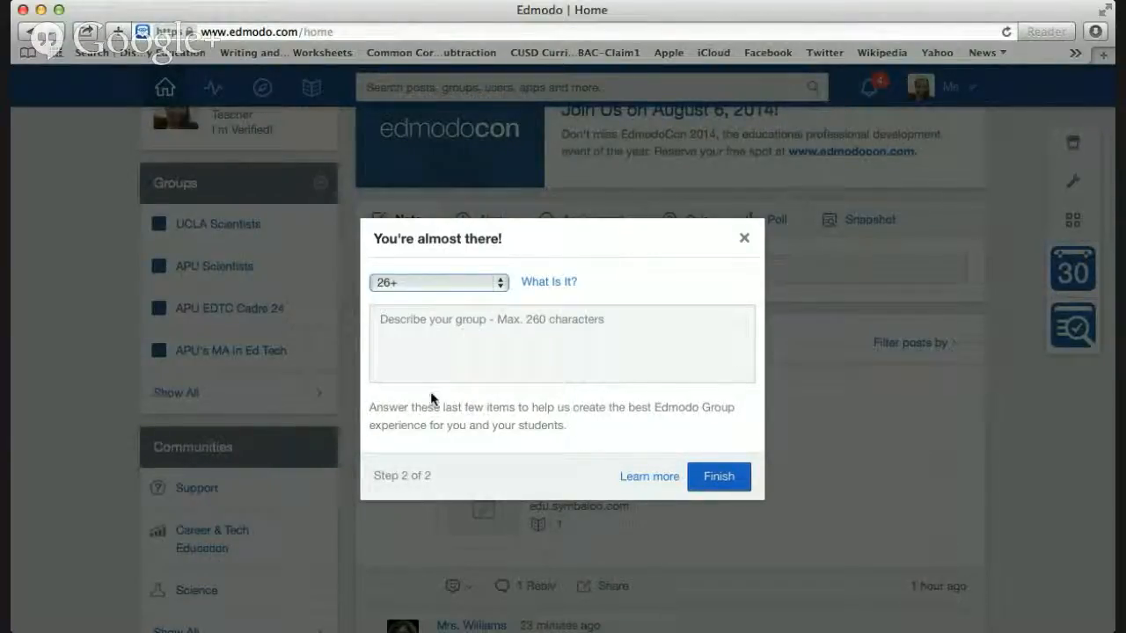
left_click(428, 354)
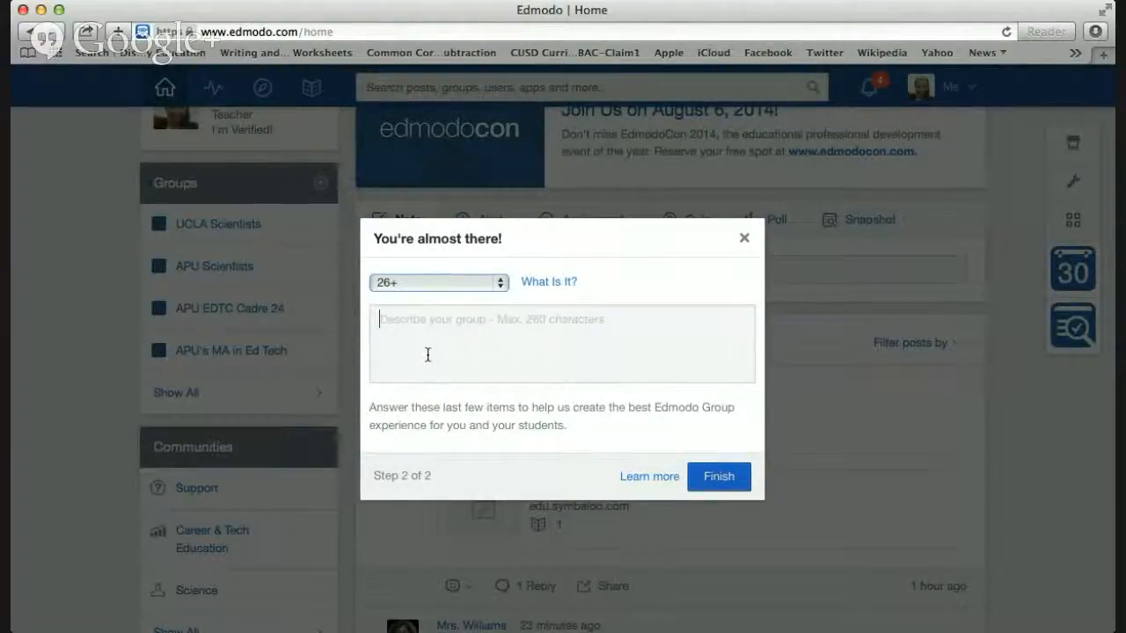
left_click(743, 480)
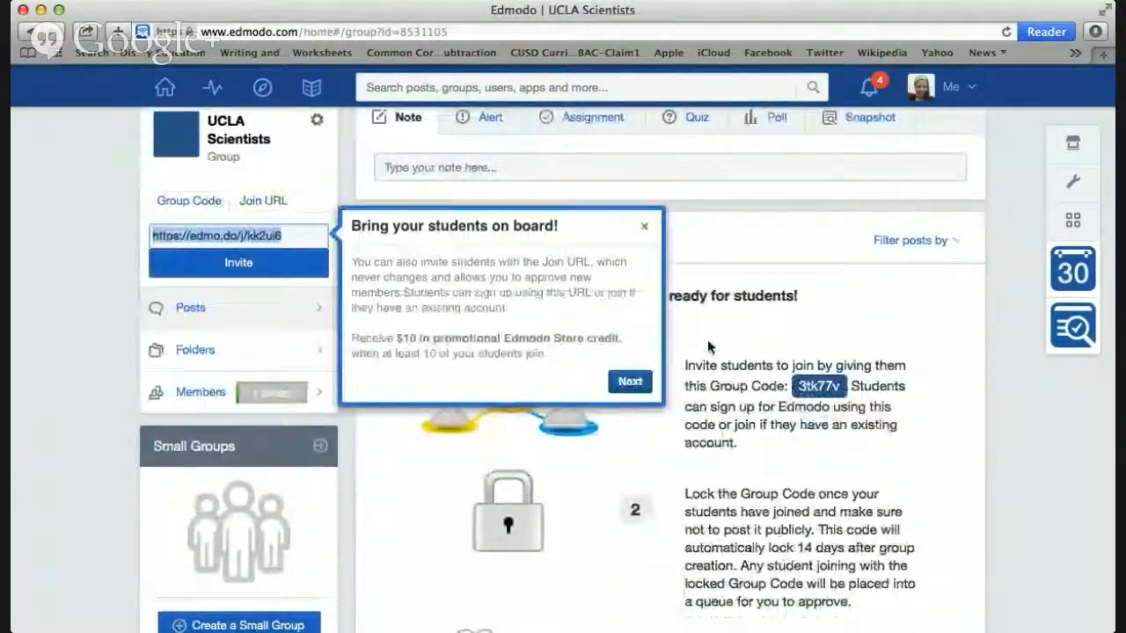
Read the classroom setup instructions on the UCLA Scientists group page and dismiss the tip on bringing students on board.
scroll(709, 347, "down", 1)
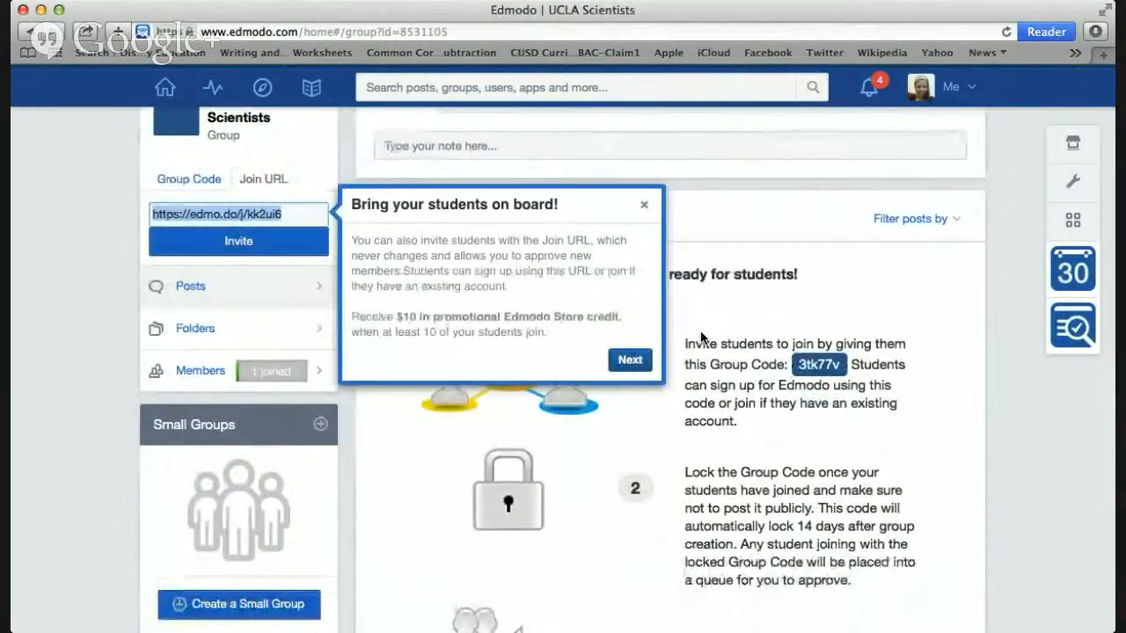
scroll(713, 297, "down", 4)
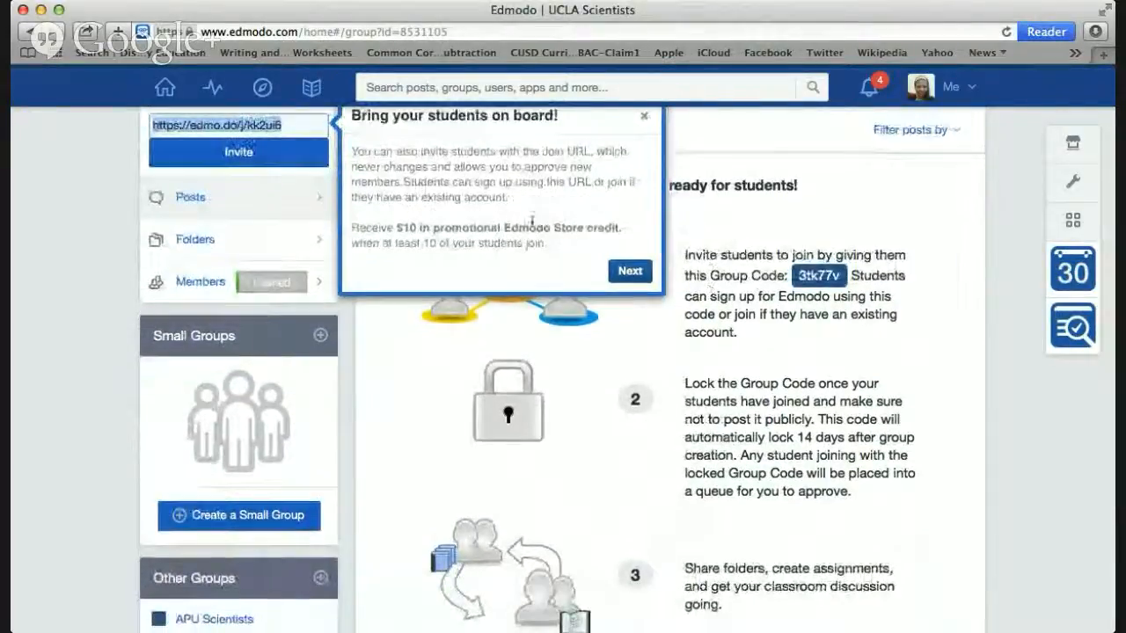
scroll(655, 220, "up", 1)
scroll(655, 220, "up", 3)
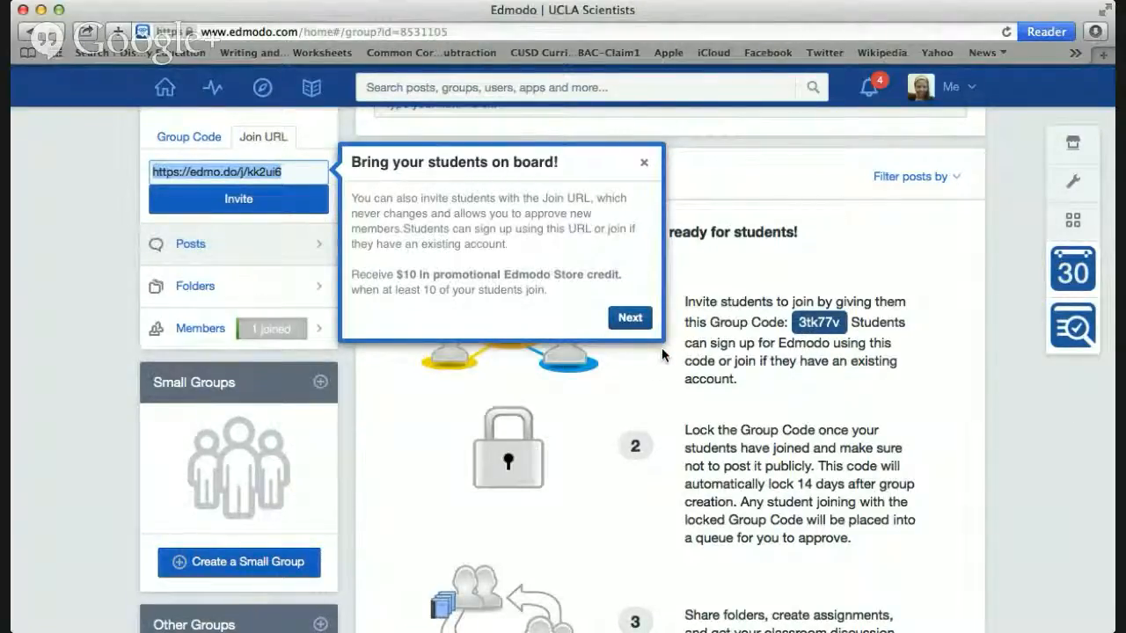
scroll(662, 347, "down", 1)
scroll(662, 347, "down", 3)
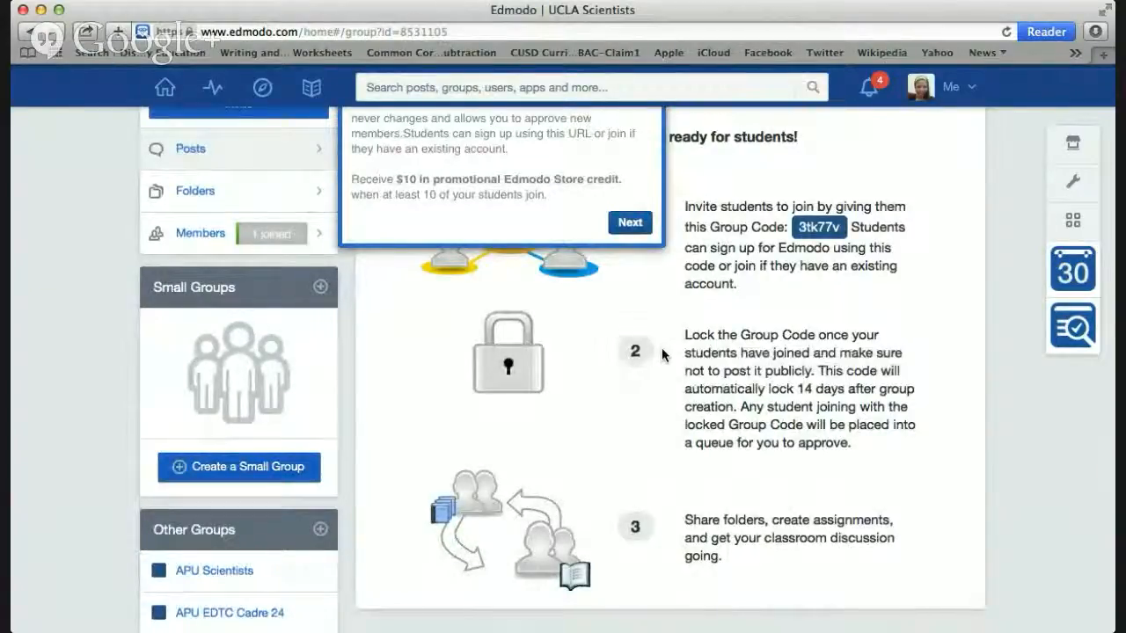
scroll(662, 354, "down", 5)
scroll(661, 354, "up", 10)
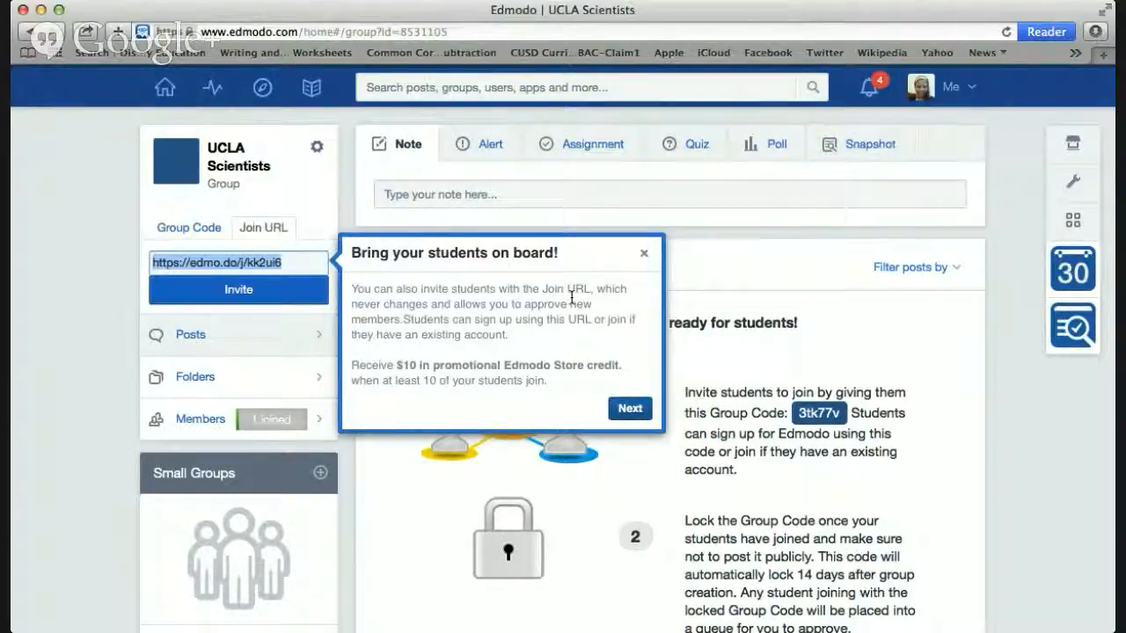
scroll(572, 297, "down", 5)
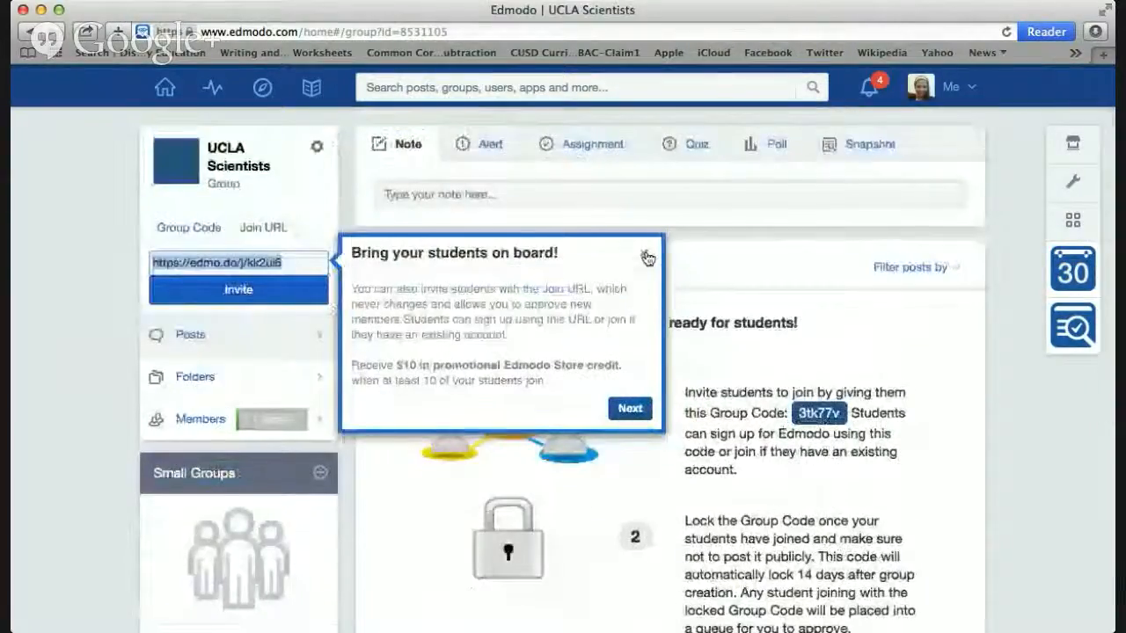
left_click(648, 258)
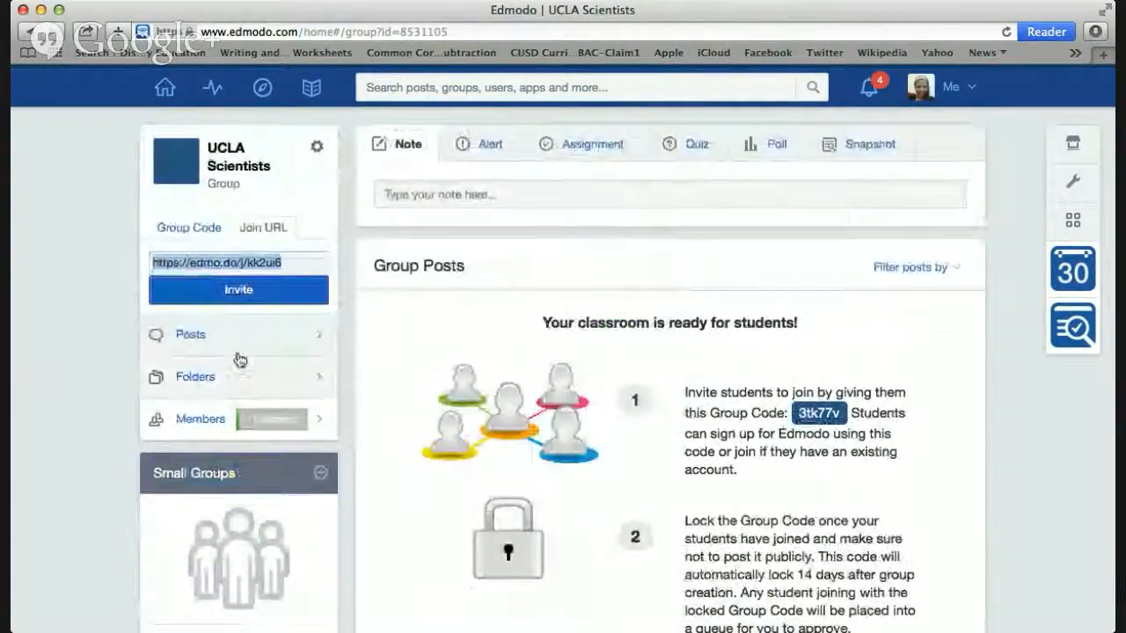
Return to the home page, open the APU Scientists group and dismiss its tip about group members.
left_click(166, 88)
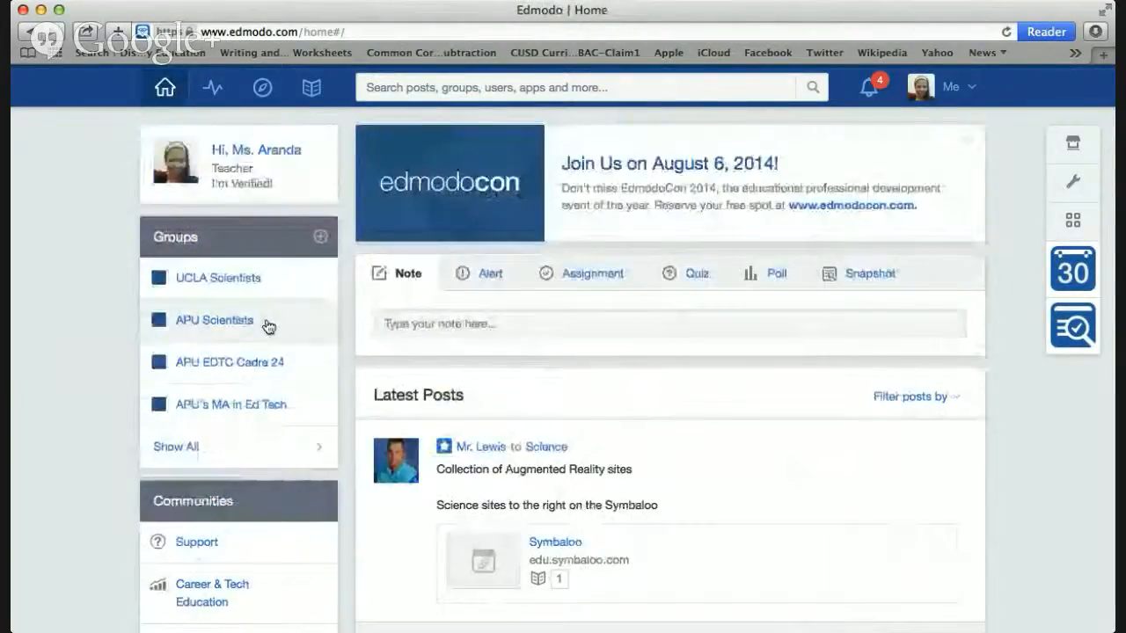
left_click(267, 324)
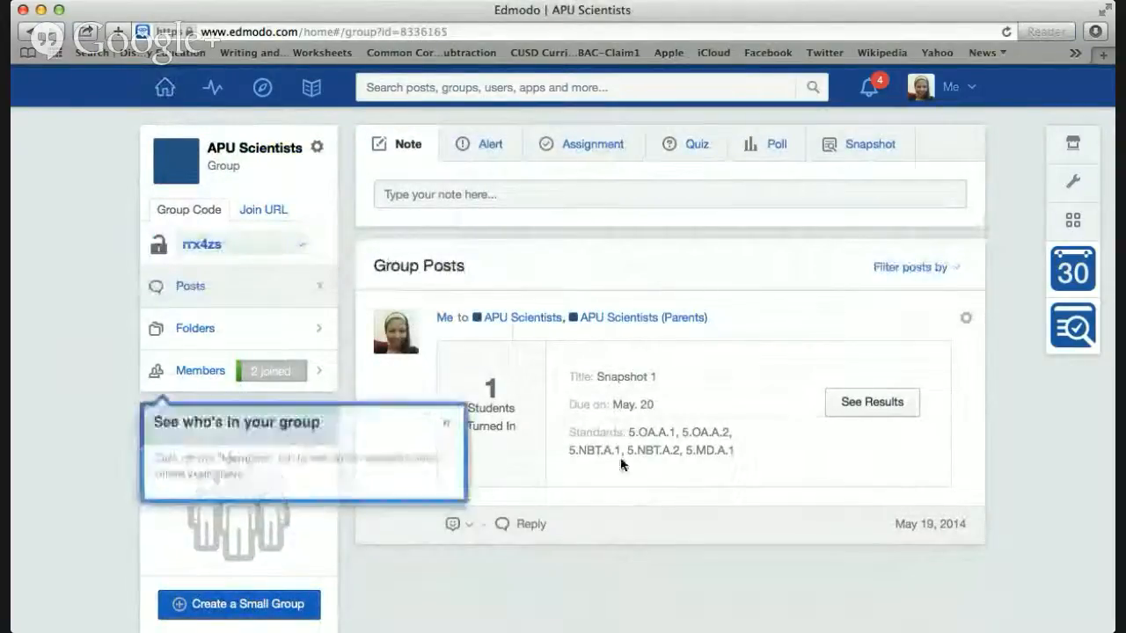
left_click(445, 421)
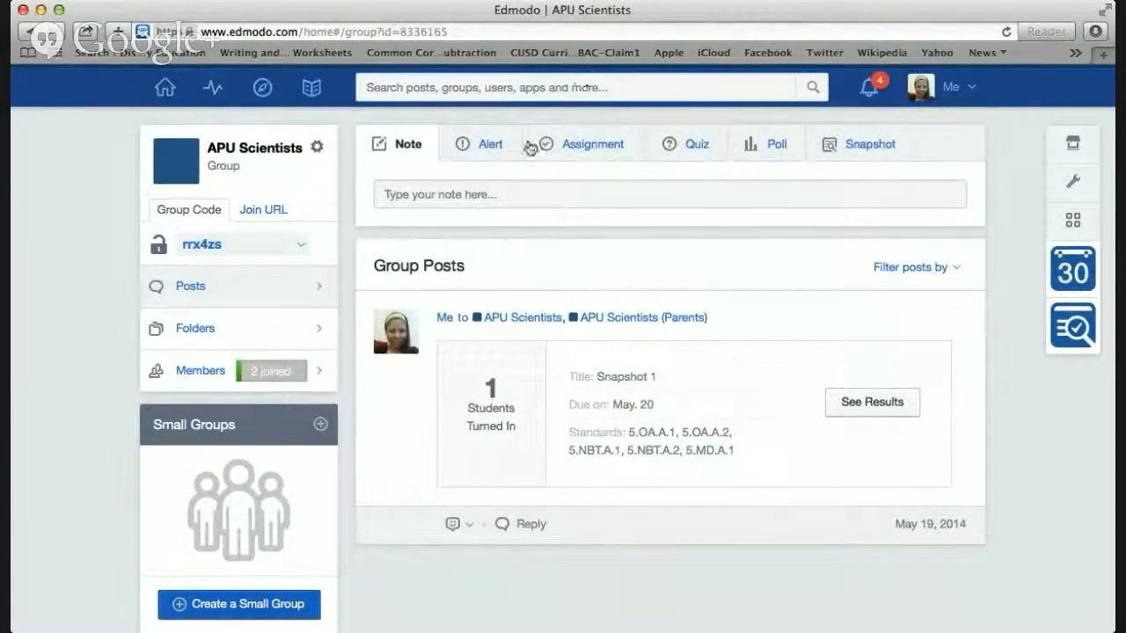
Open the assignment form for APU Scientists and look at its Load Assignment dialog and due date calendar.
left_click(613, 143)
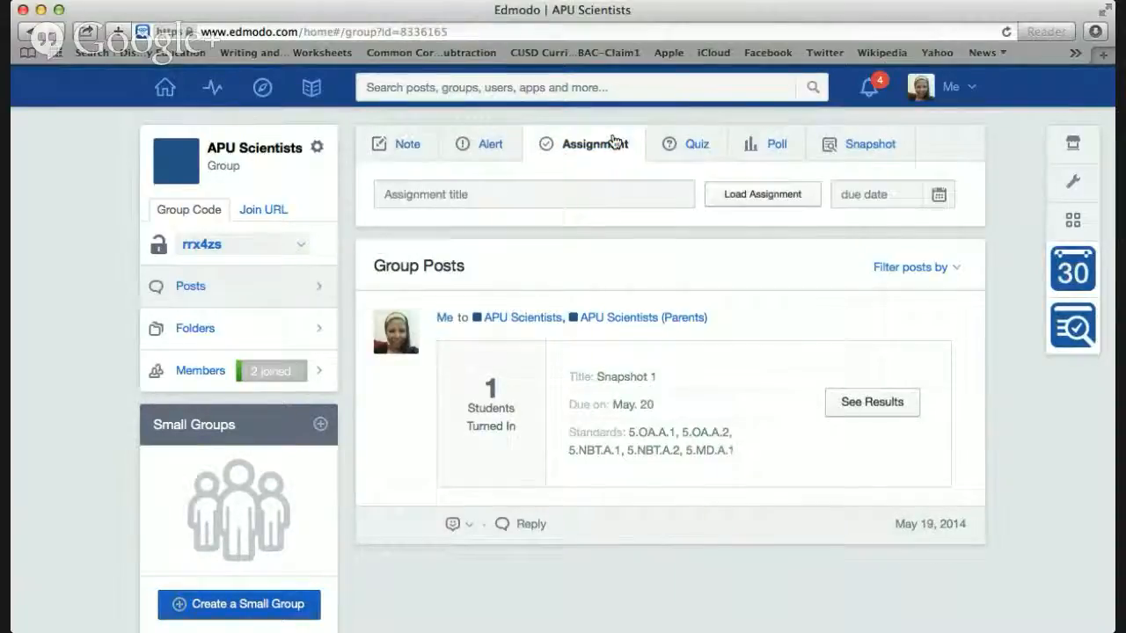
left_click(742, 194)
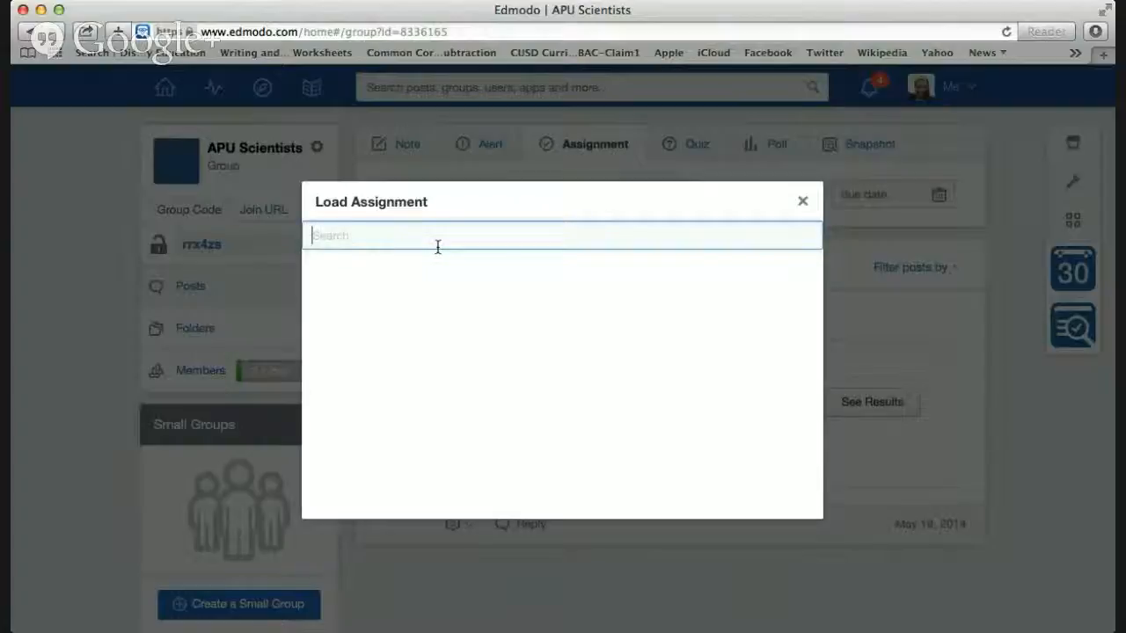
left_click(800, 203)
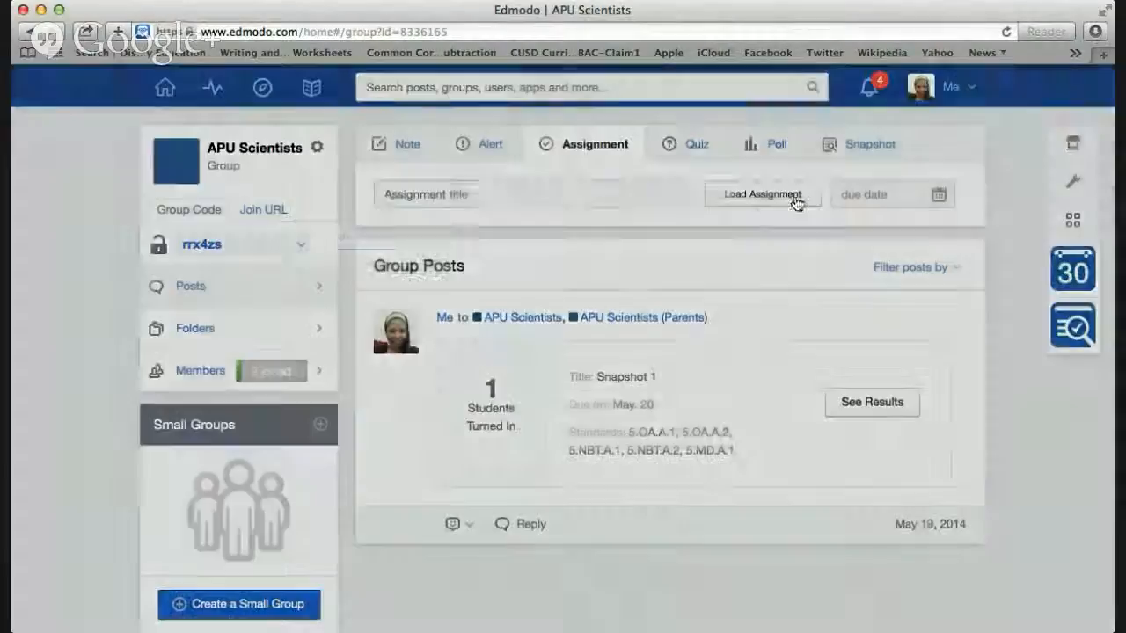
left_click(940, 200)
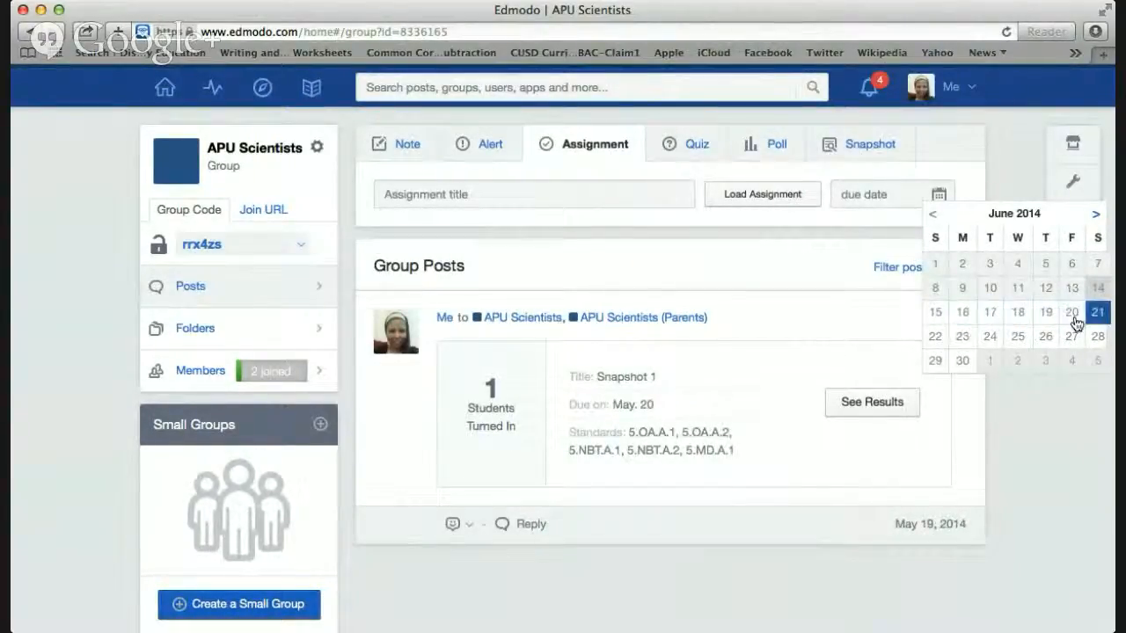
left_click(825, 273)
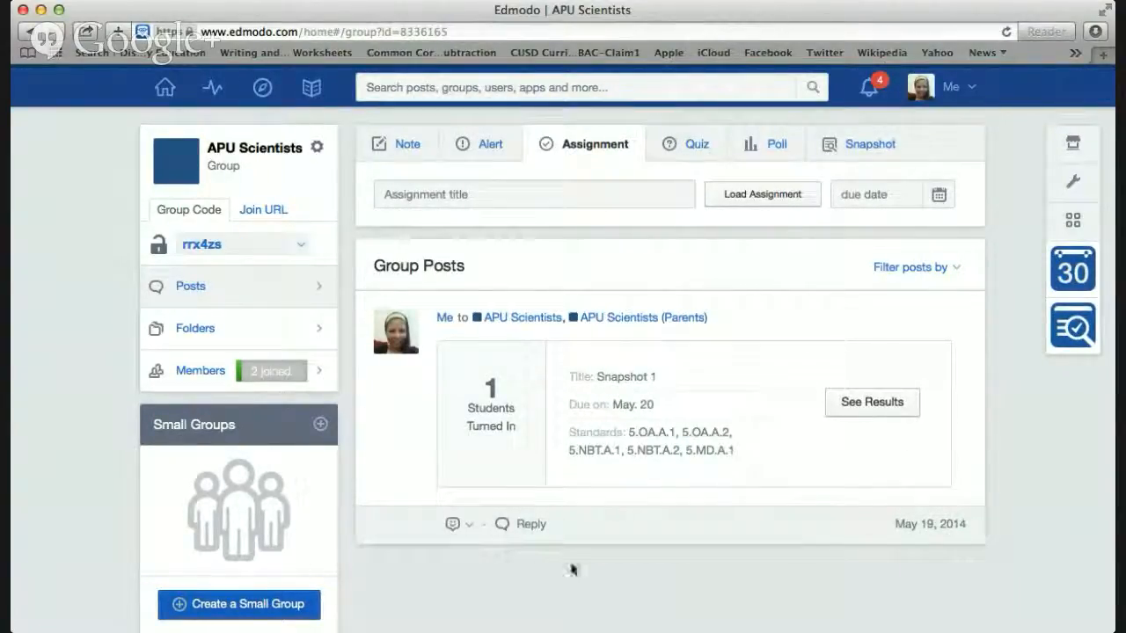
Reopen the Load Assignment dialog for APU Scientists, try its search field and close the dialog without loading anything.
scroll(699, 493, "down", 2)
scroll(699, 492, "up", 2)
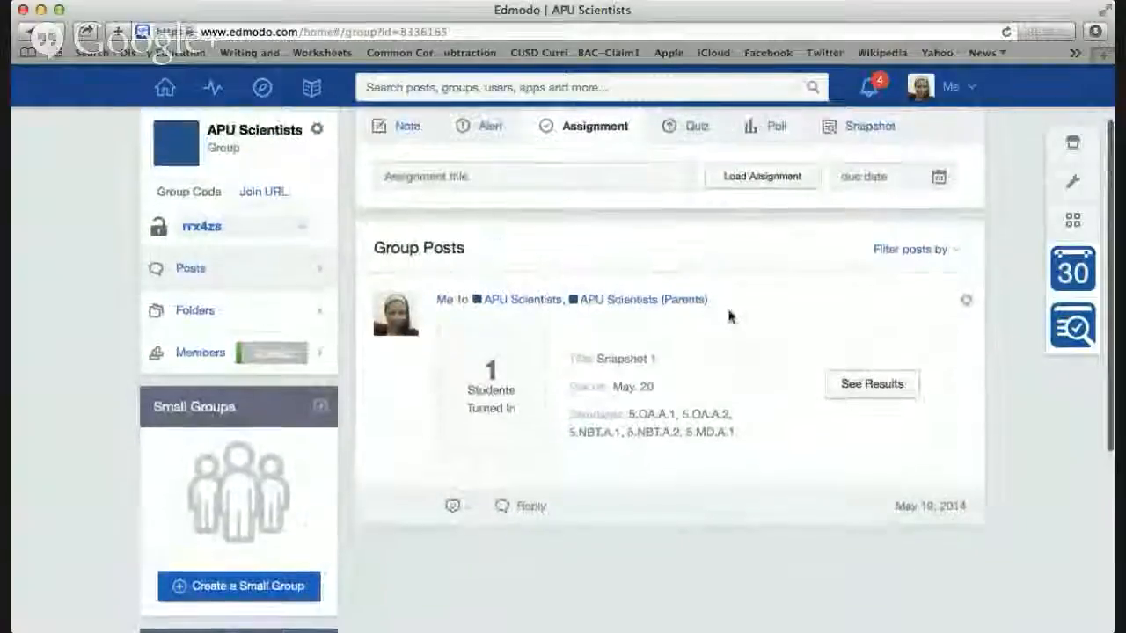
left_click(757, 196)
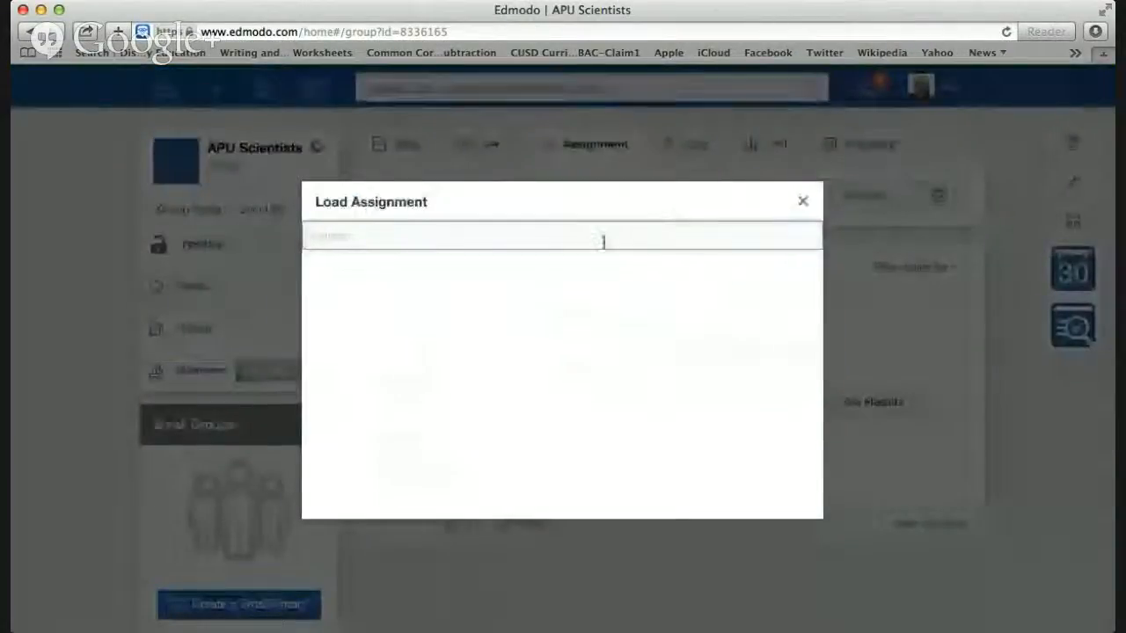
type("k")
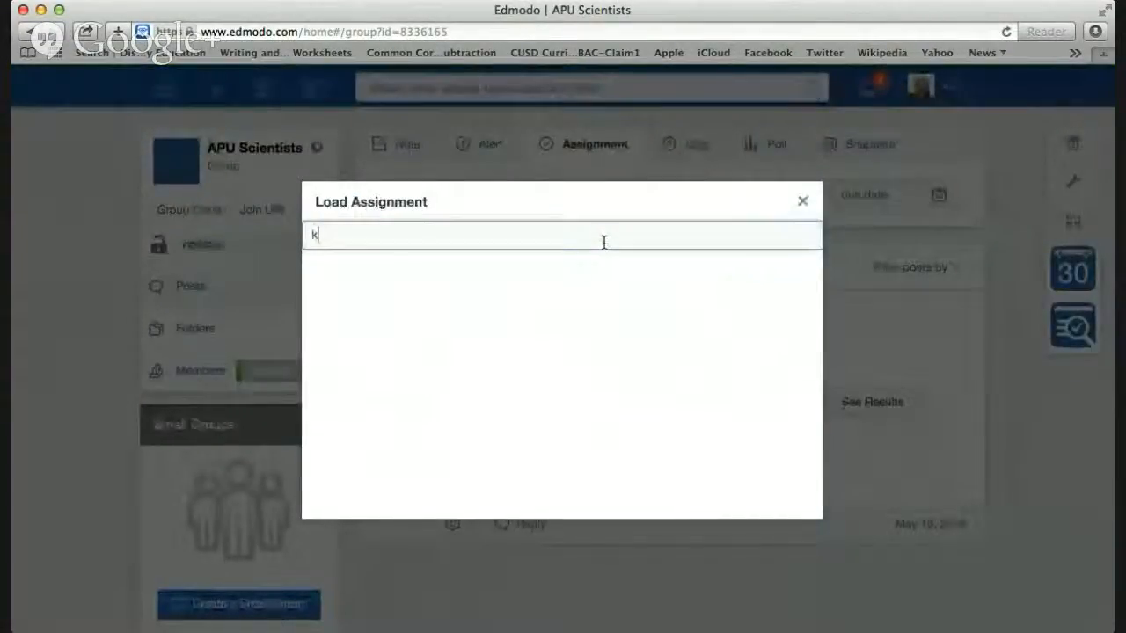
key("BackSpace")
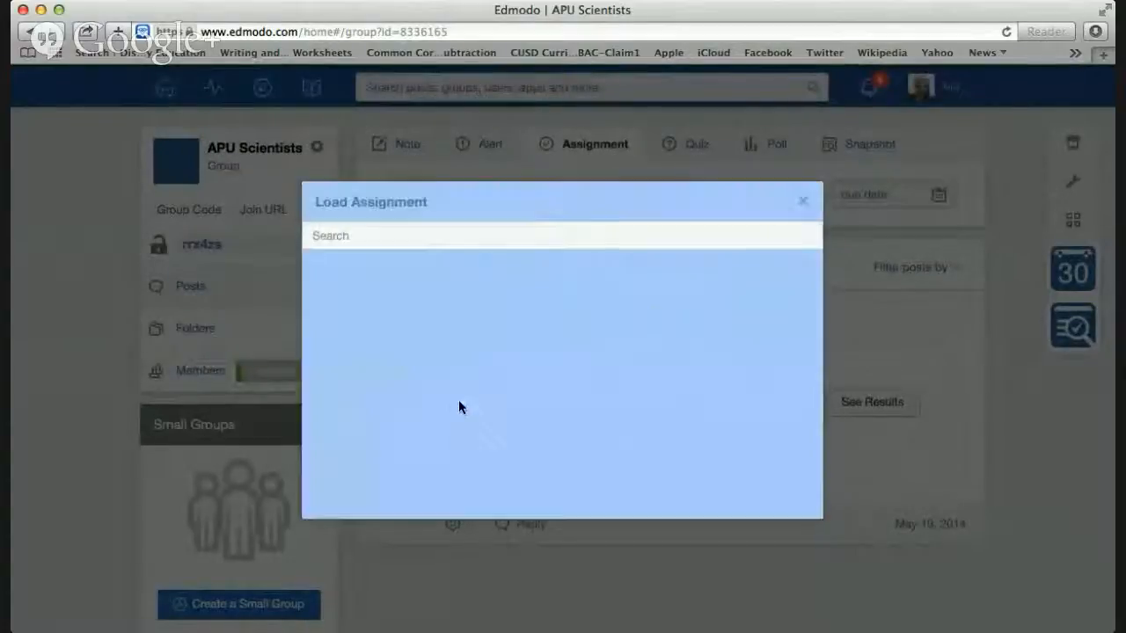
left_click(564, 442)
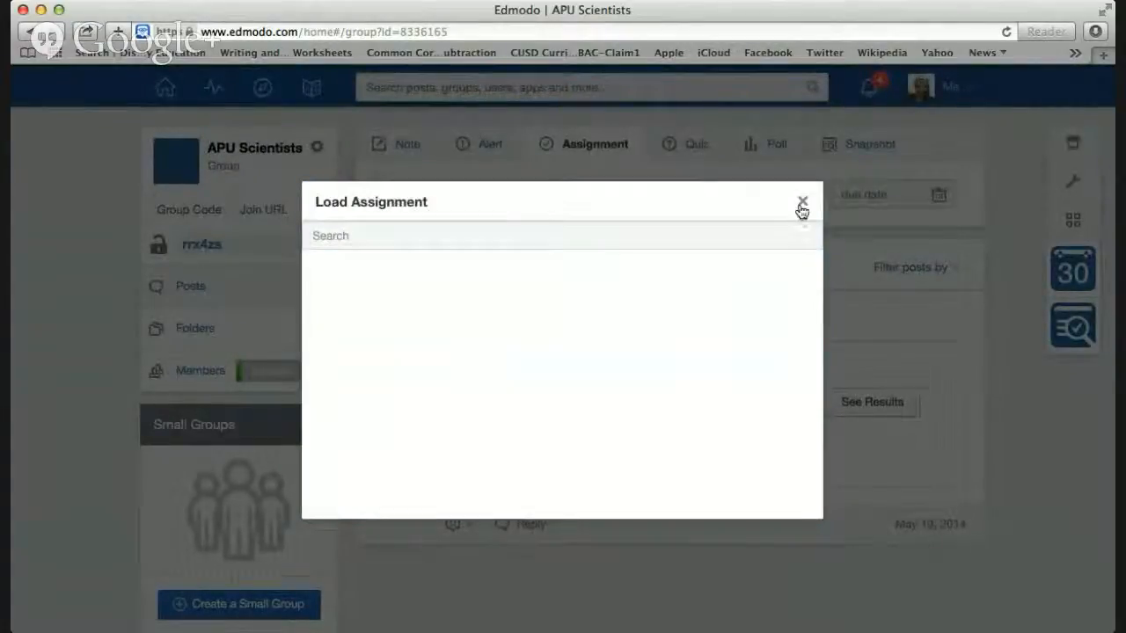
left_click(801, 204)
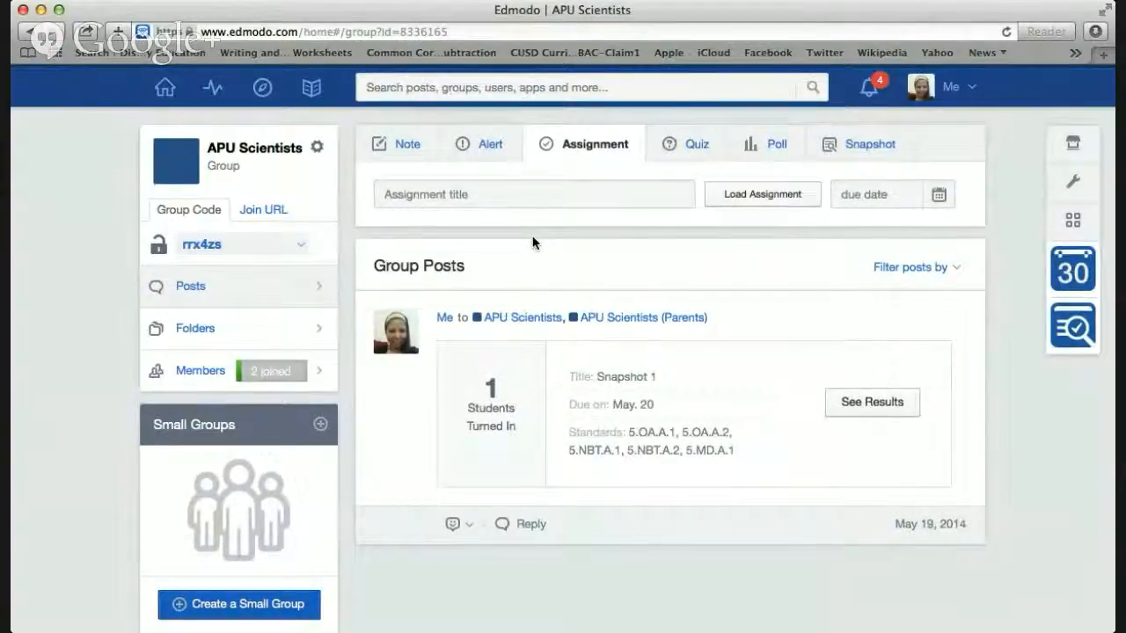
Create a new quiz from the APU Scientists group and add a Multiple Choice item as its first question.
scroll(533, 243, "down", 5)
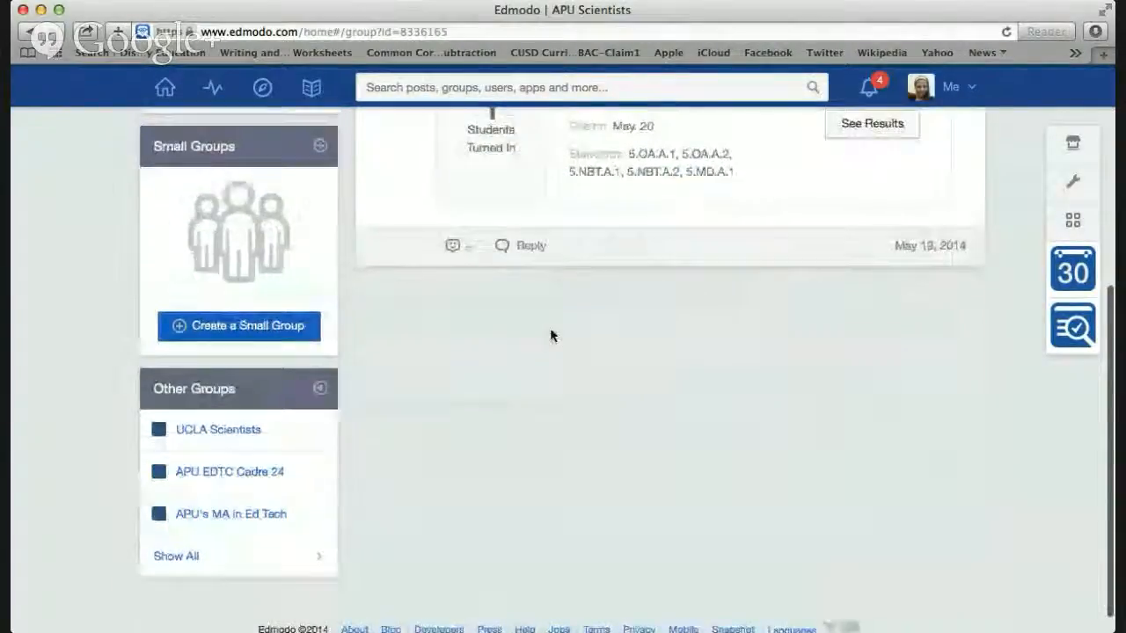
scroll(551, 335, "up", 5)
left_click(706, 150)
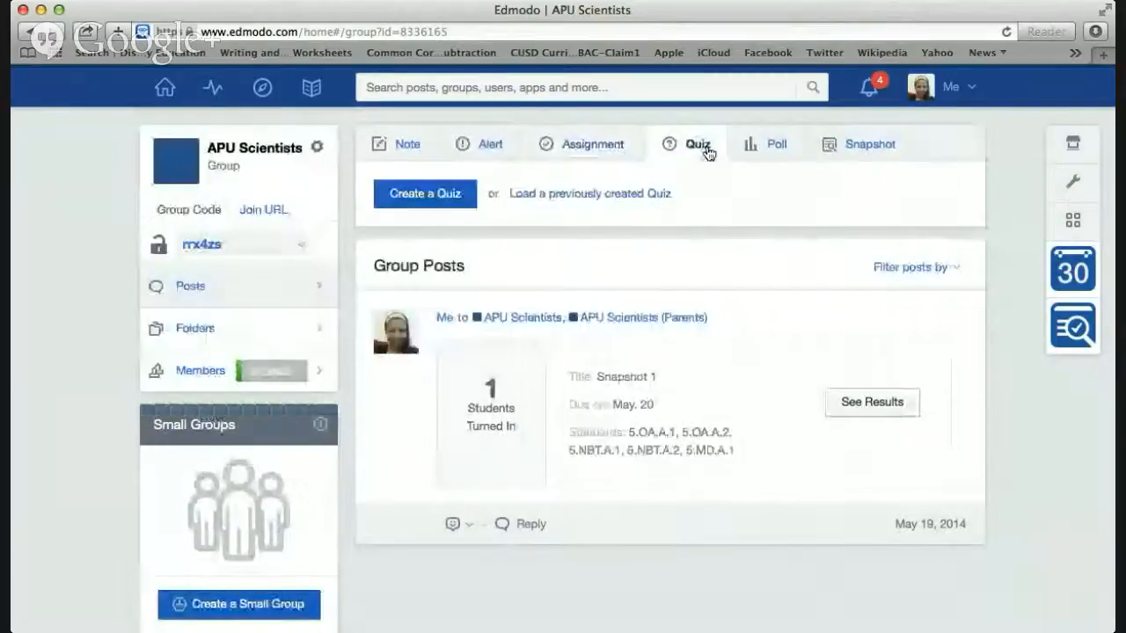
left_click(452, 207)
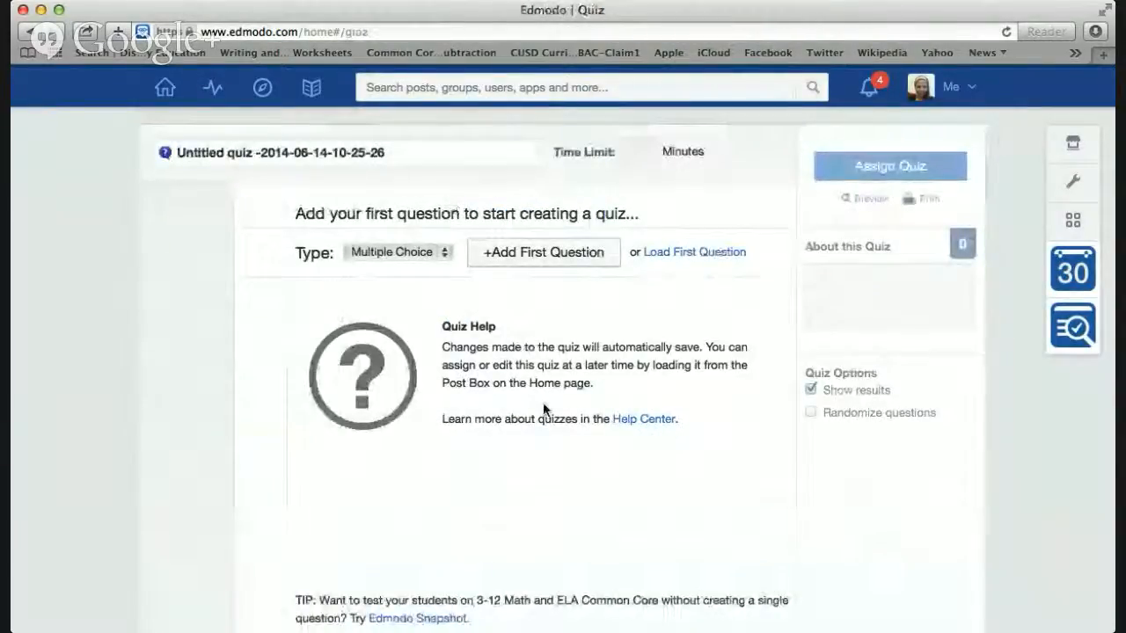
scroll(543, 402, "down", 2)
scroll(544, 407, "up", 2)
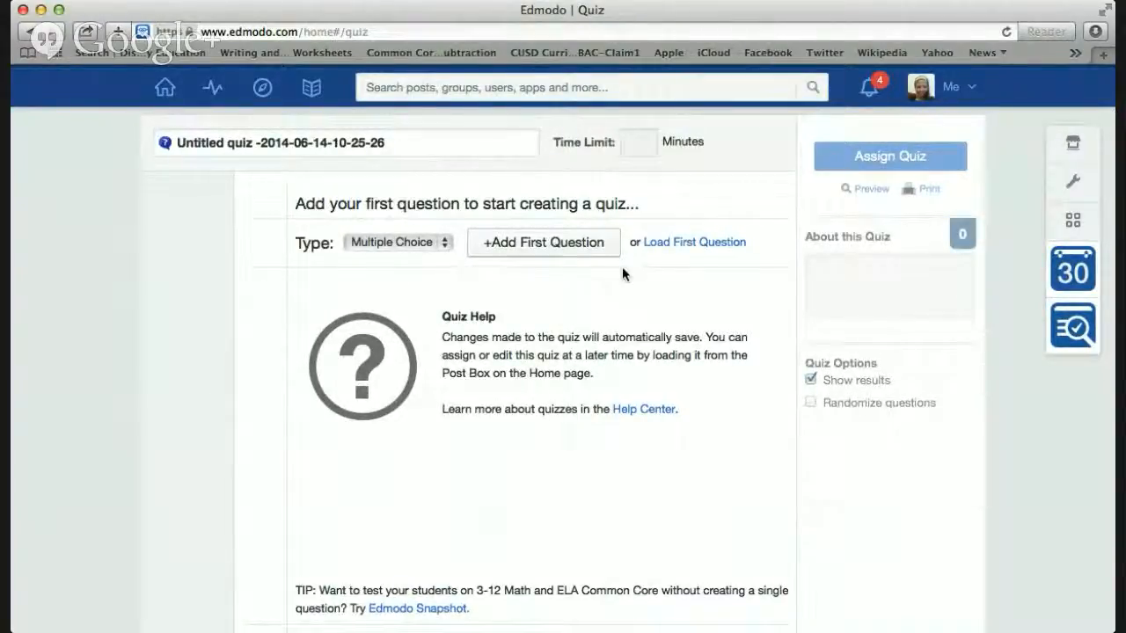
left_click(566, 254)
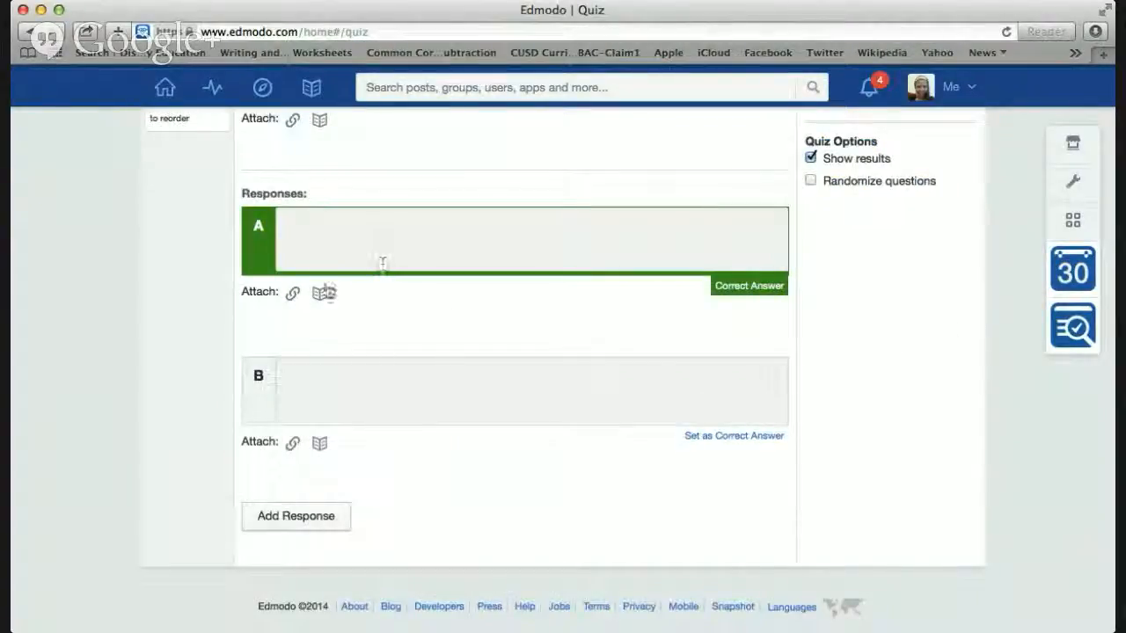
Look at the library attachments for response A, the question prompt's link form and the response fields, and return to the group page.
left_click(320, 296)
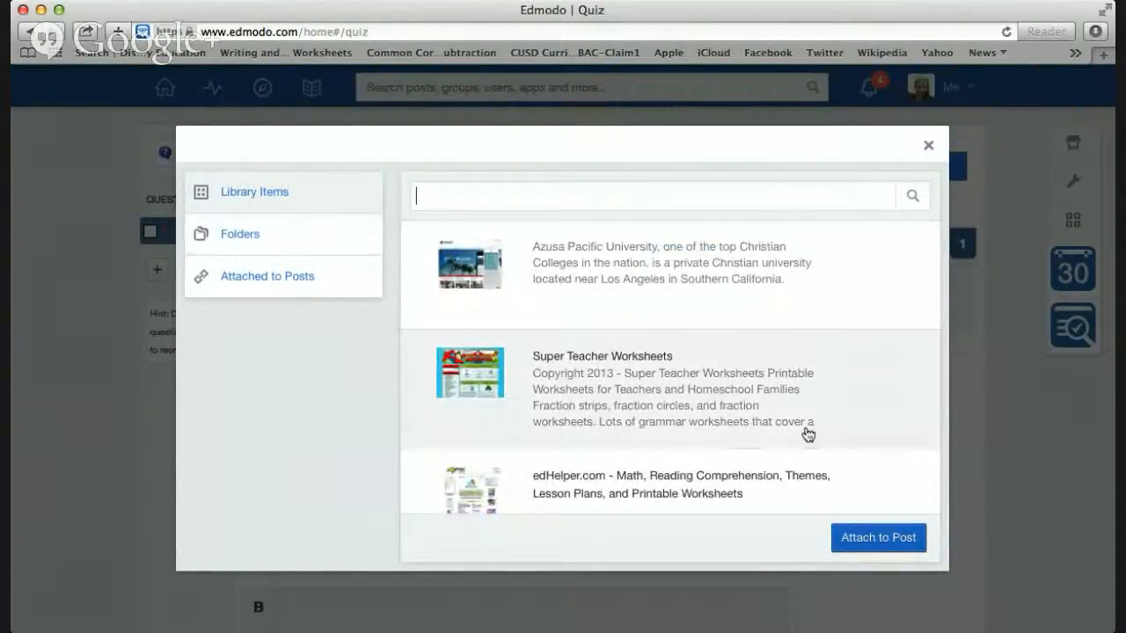
left_click(928, 149)
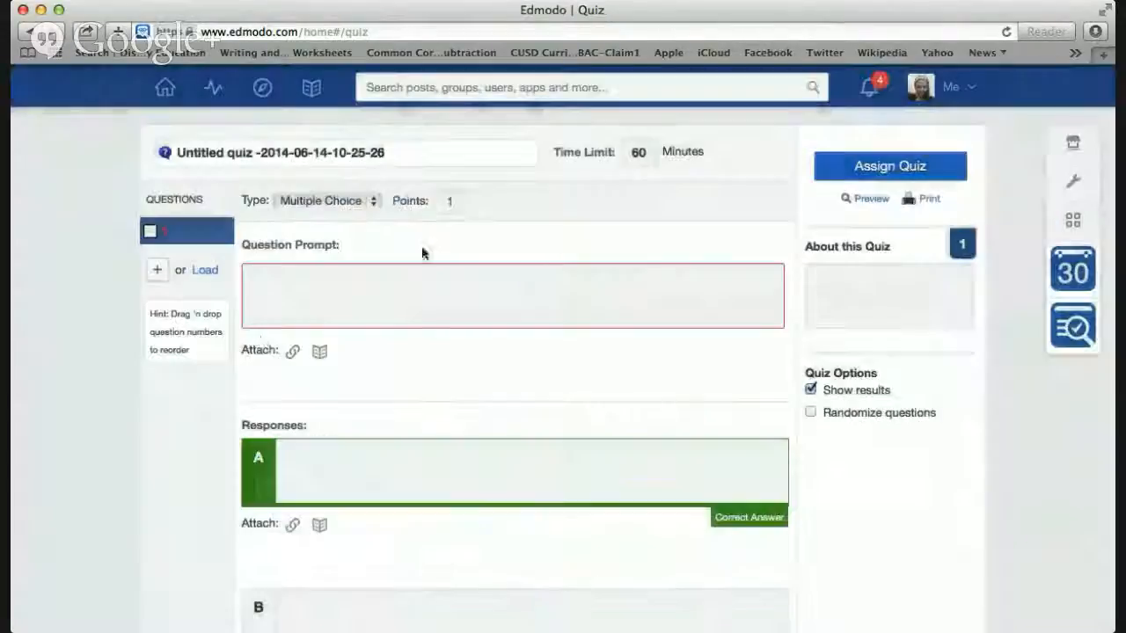
left_click(292, 352)
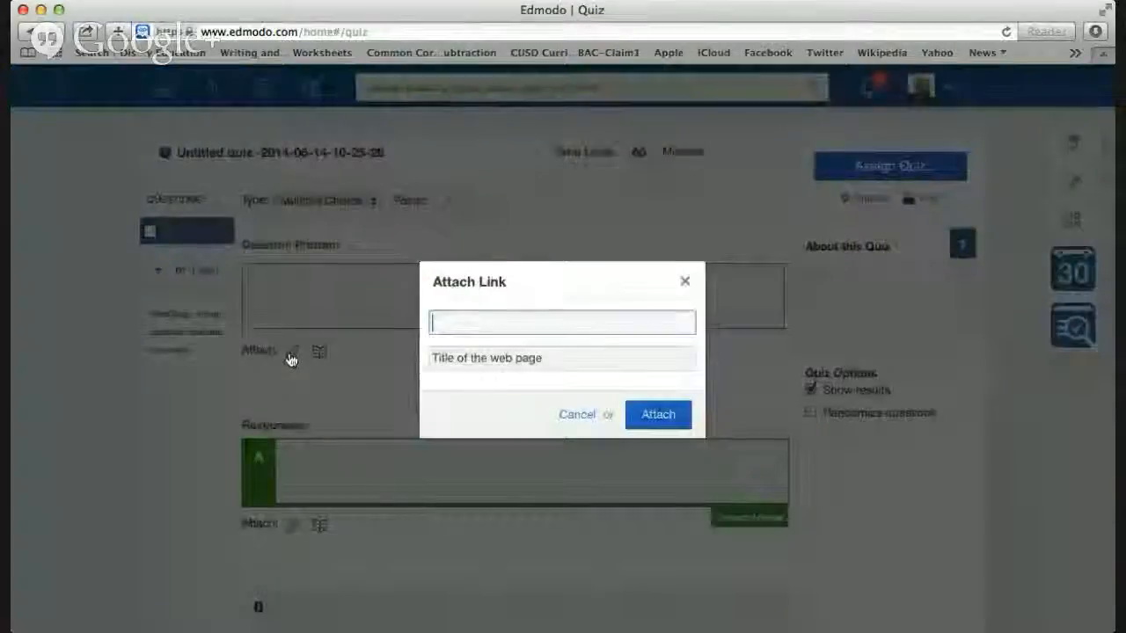
left_click(686, 282)
scroll(434, 352, "down", 2)
scroll(435, 351, "down", 4)
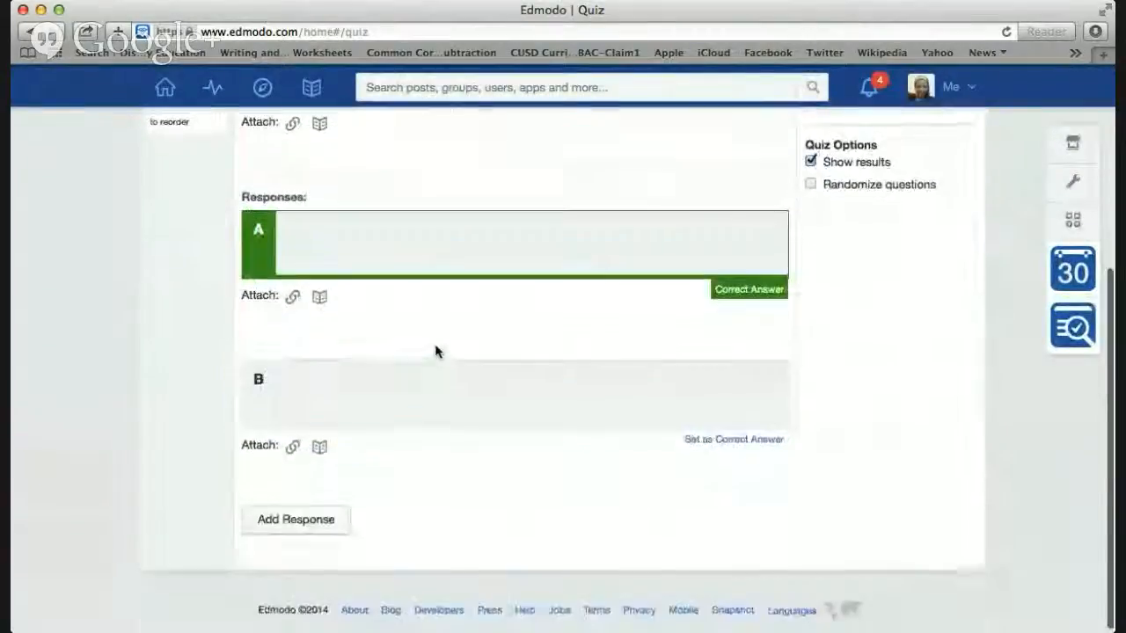
scroll(435, 352, "up", 5)
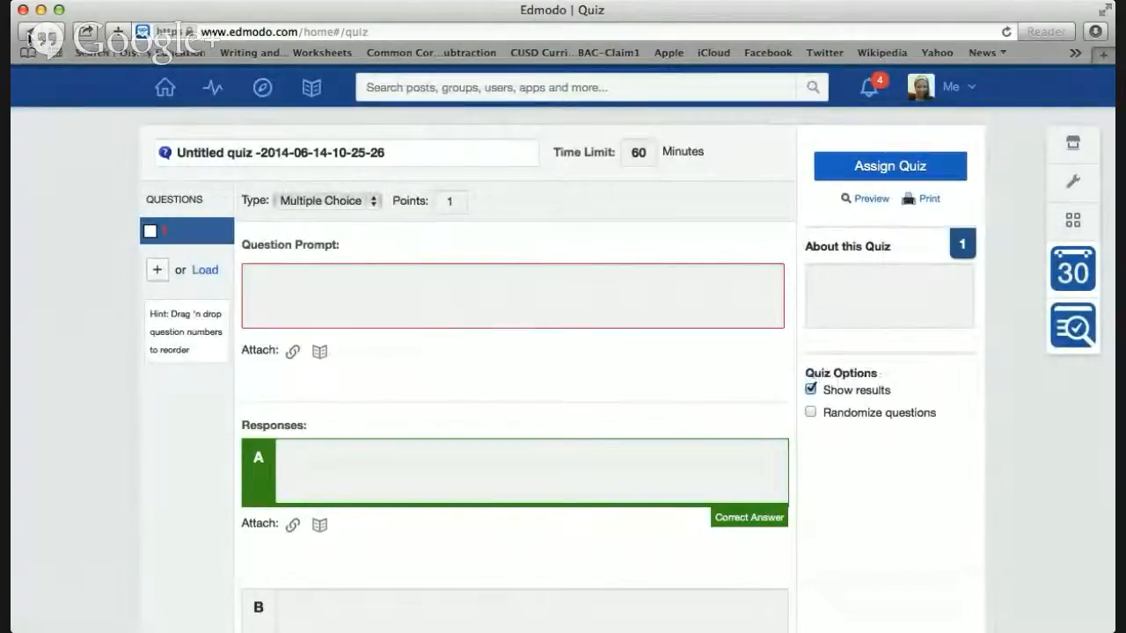
left_click(30, 33)
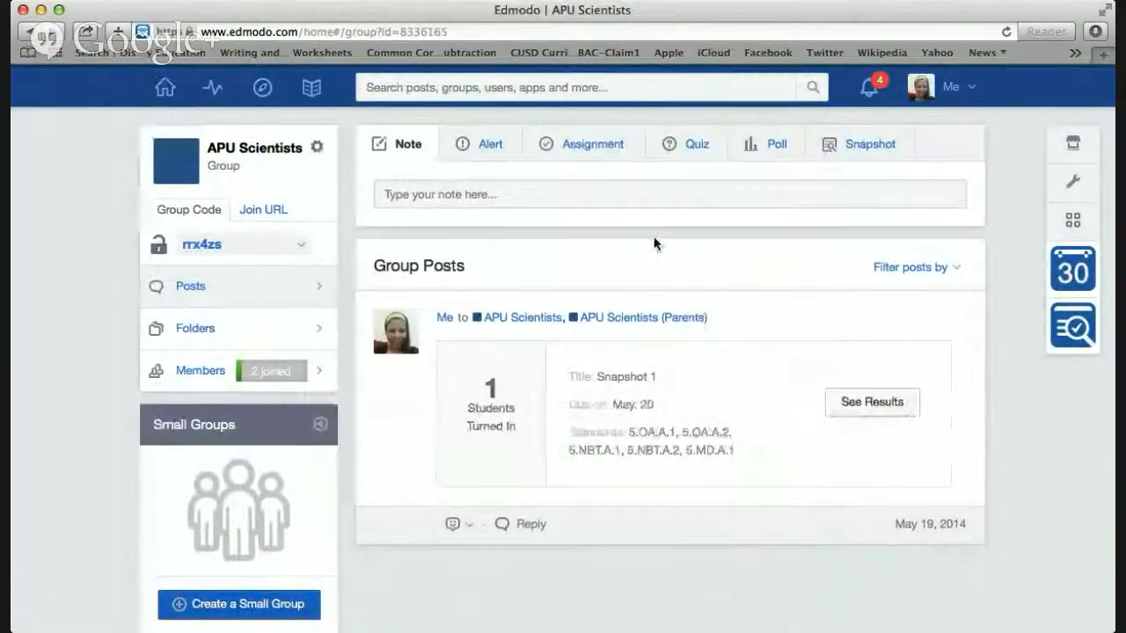
Open Edmodo Snapshot and start a new snapshot for the APU Scientists group with Math as the subject.
left_click(844, 147)
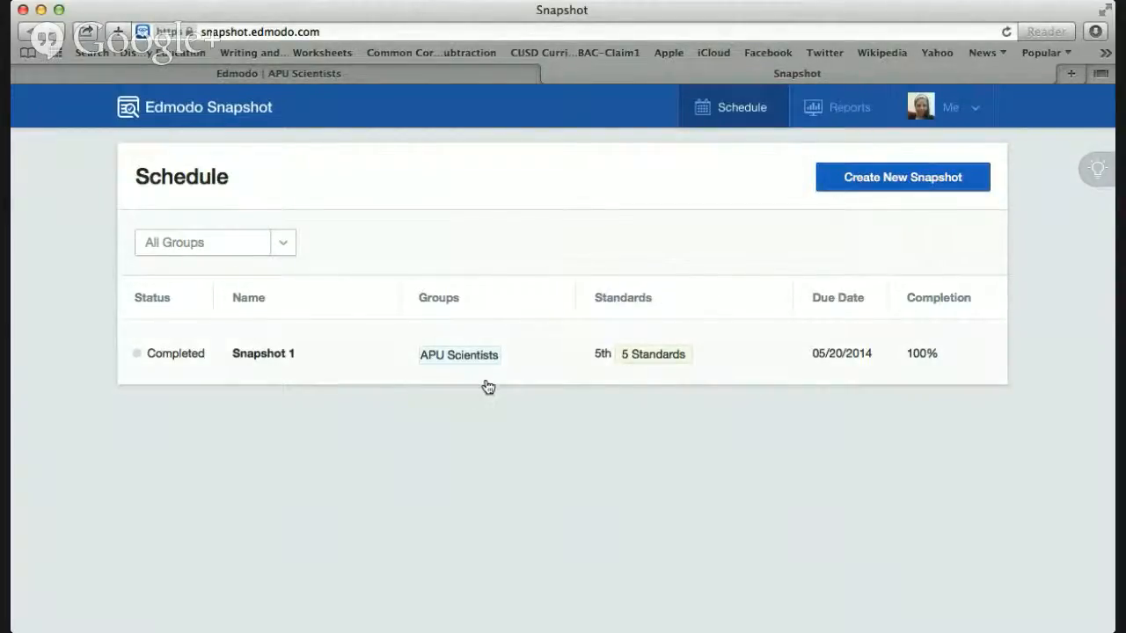
left_click(904, 189)
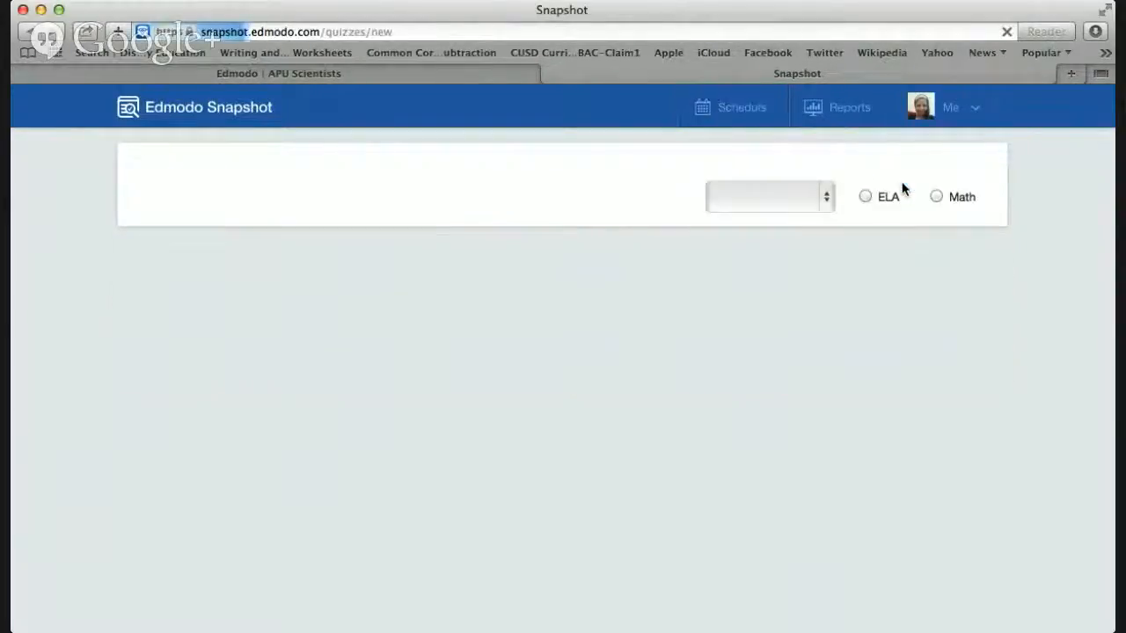
scroll(827, 264, "down", 1)
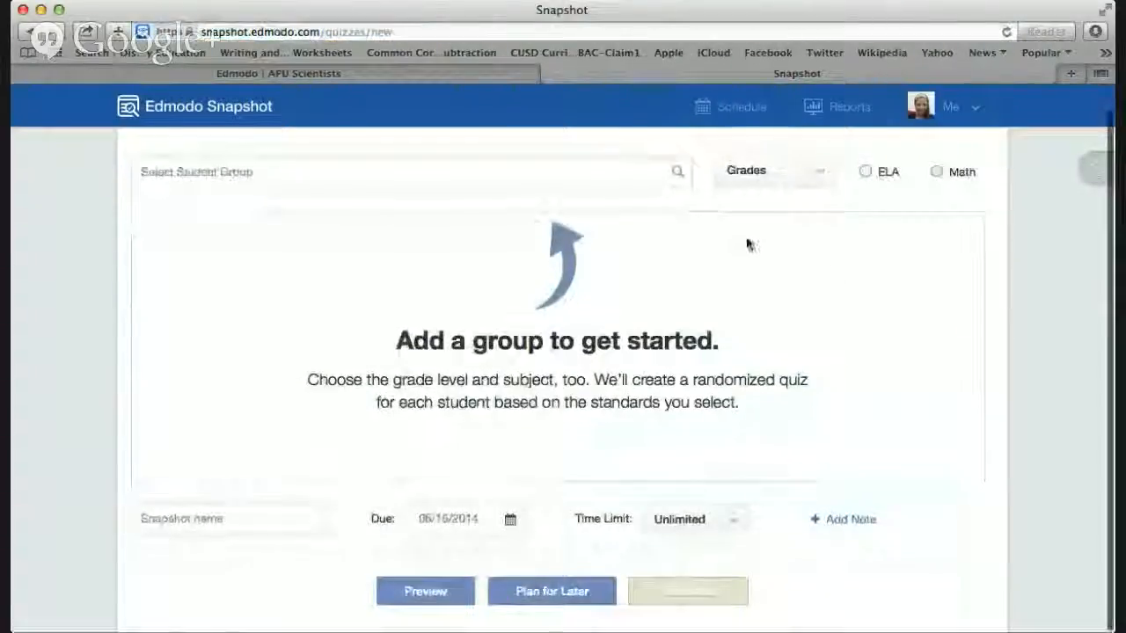
left_click(661, 172)
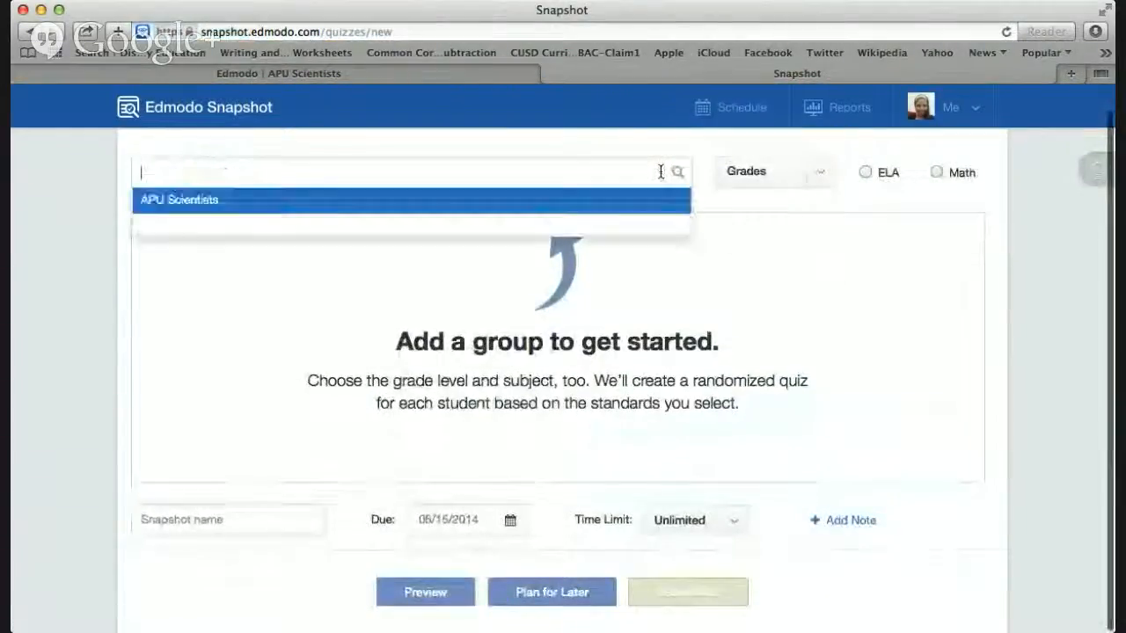
left_click(456, 203)
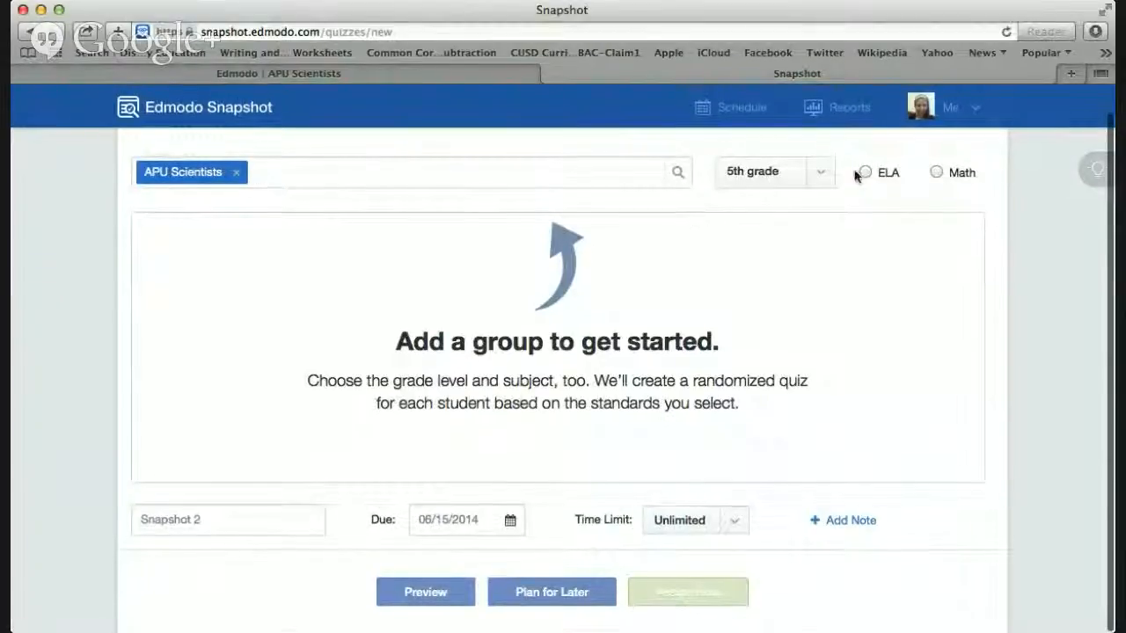
left_click(936, 172)
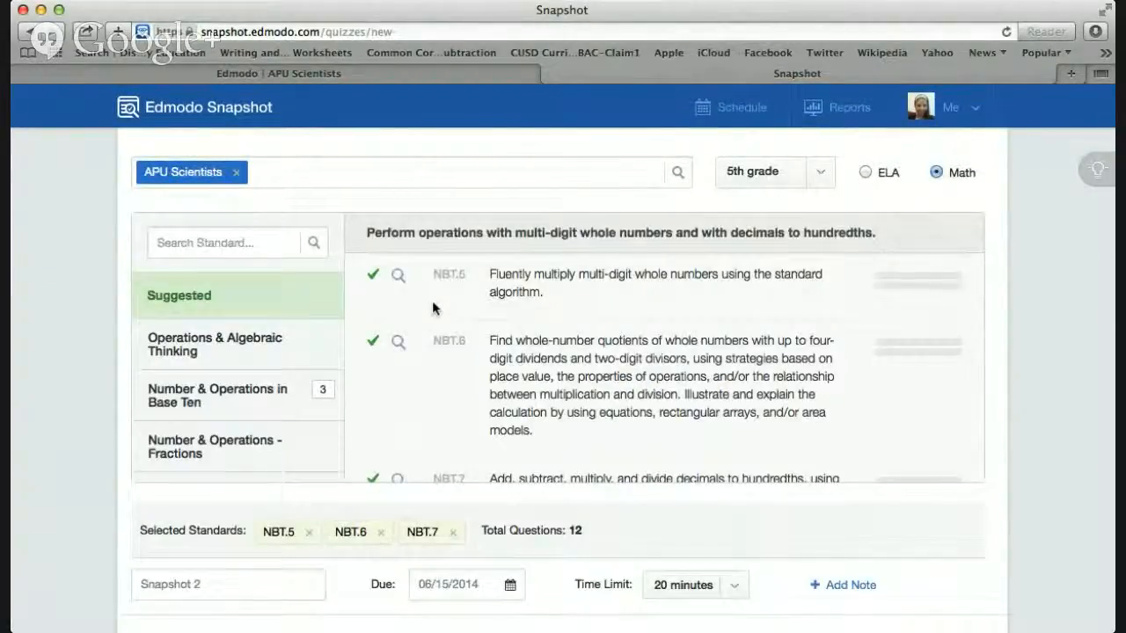
Browse the math standard categories and view the standards under Operations & Algebraic Thinking.
scroll(195, 347, "down", 3)
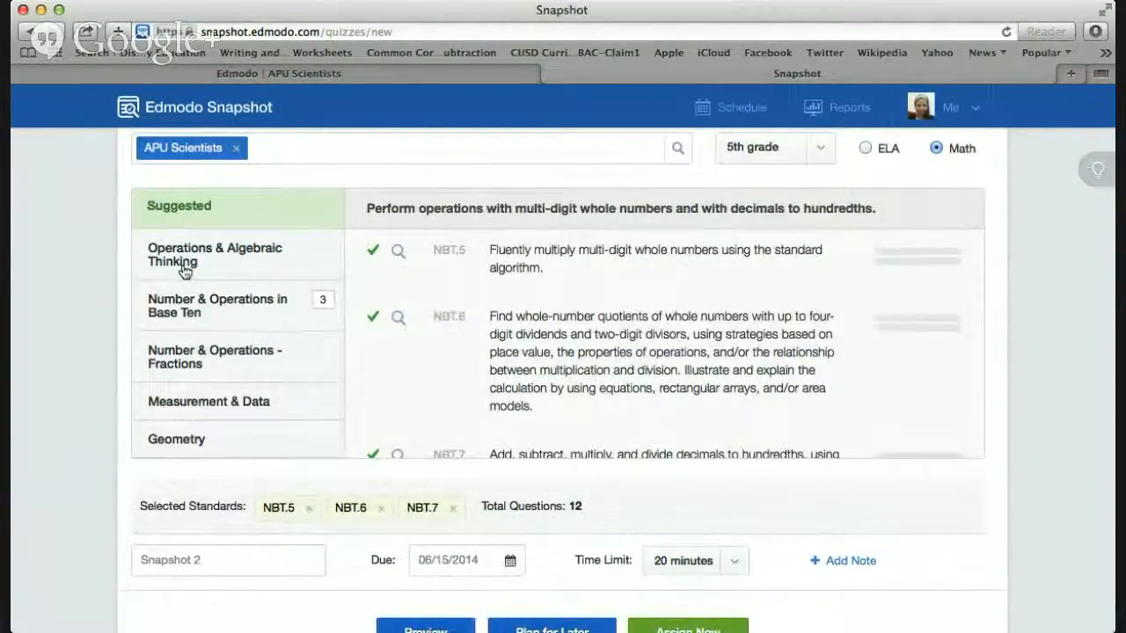
left_click(185, 269)
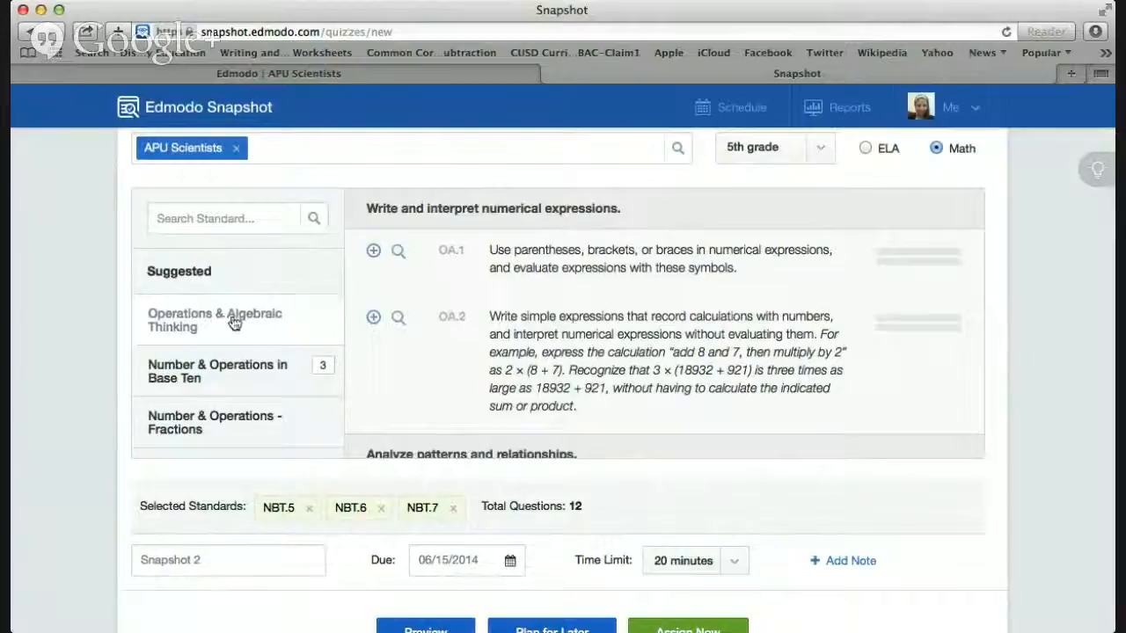
scroll(238, 334, "down", 1)
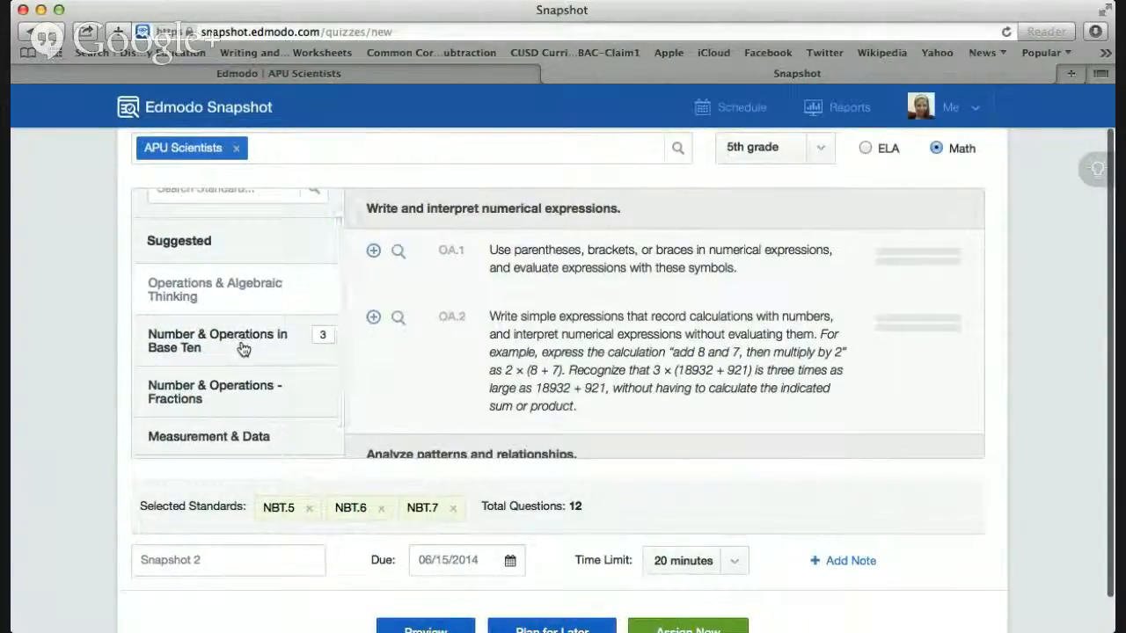
scroll(243, 349, "down", 2)
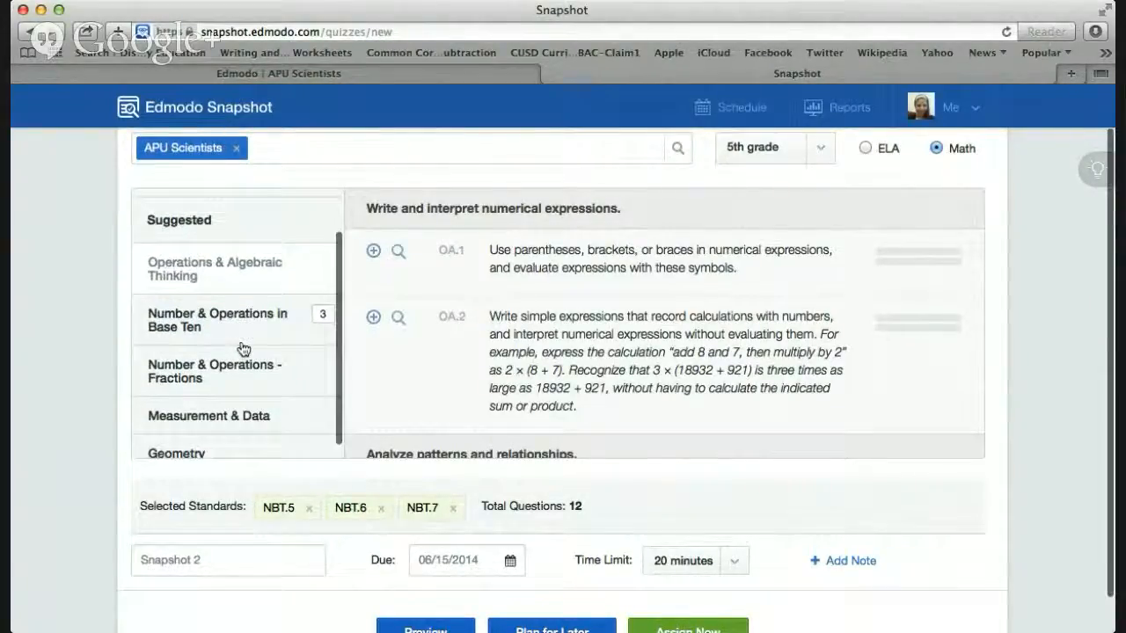
scroll(330, 318, "up", 3)
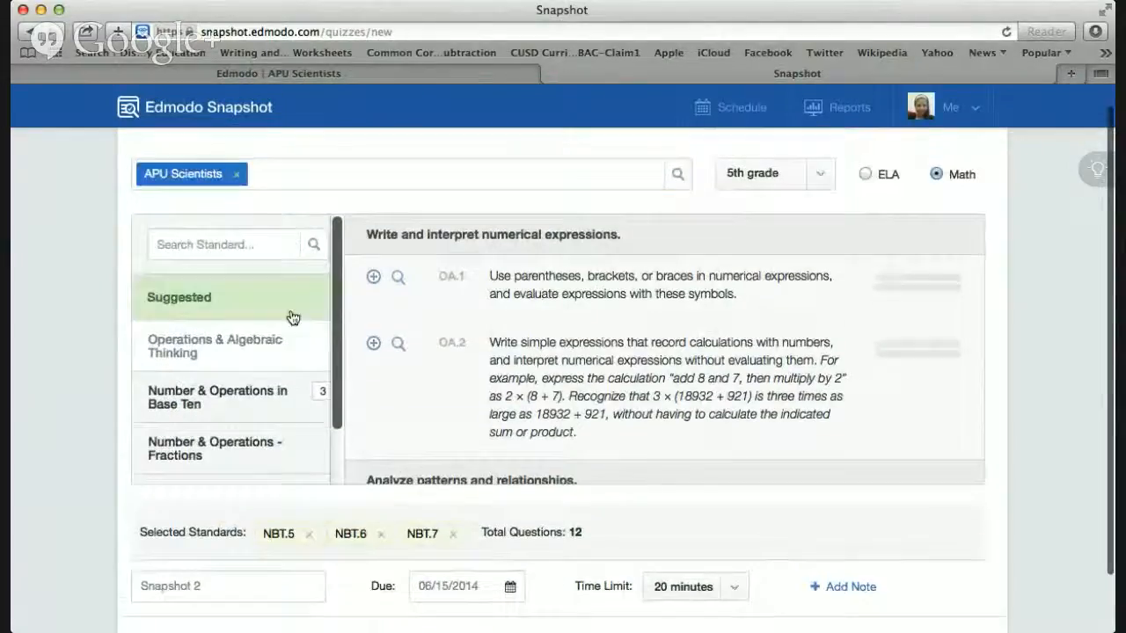
scroll(540, 303, "down", 1)
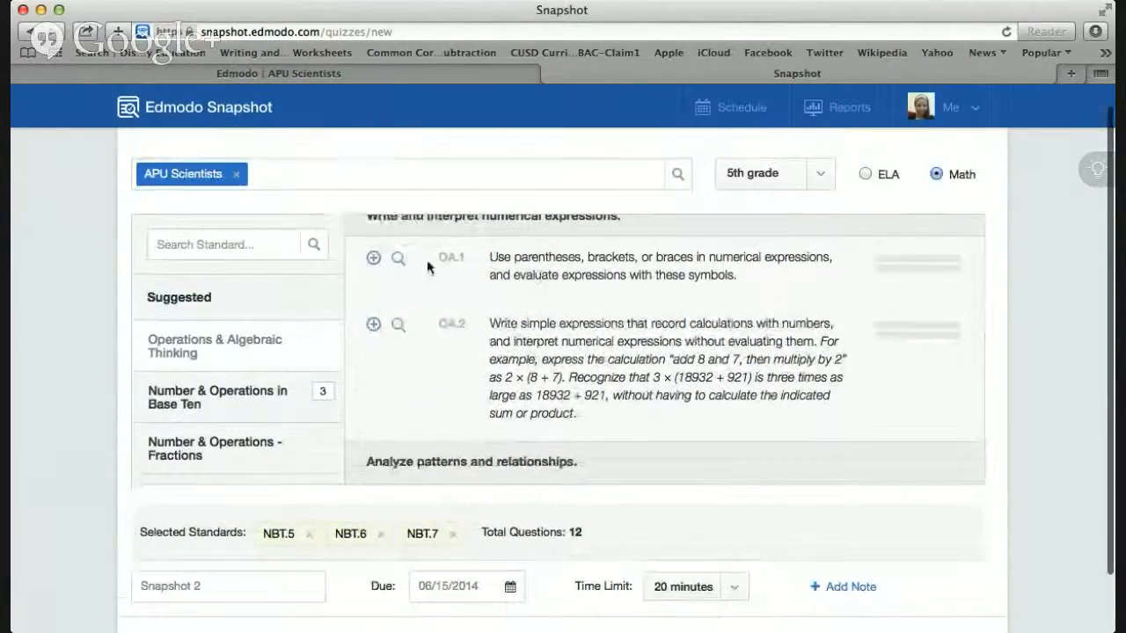
Go through the sample questions for standard OA.1 up to the last one and close the preview.
left_click(382, 260)
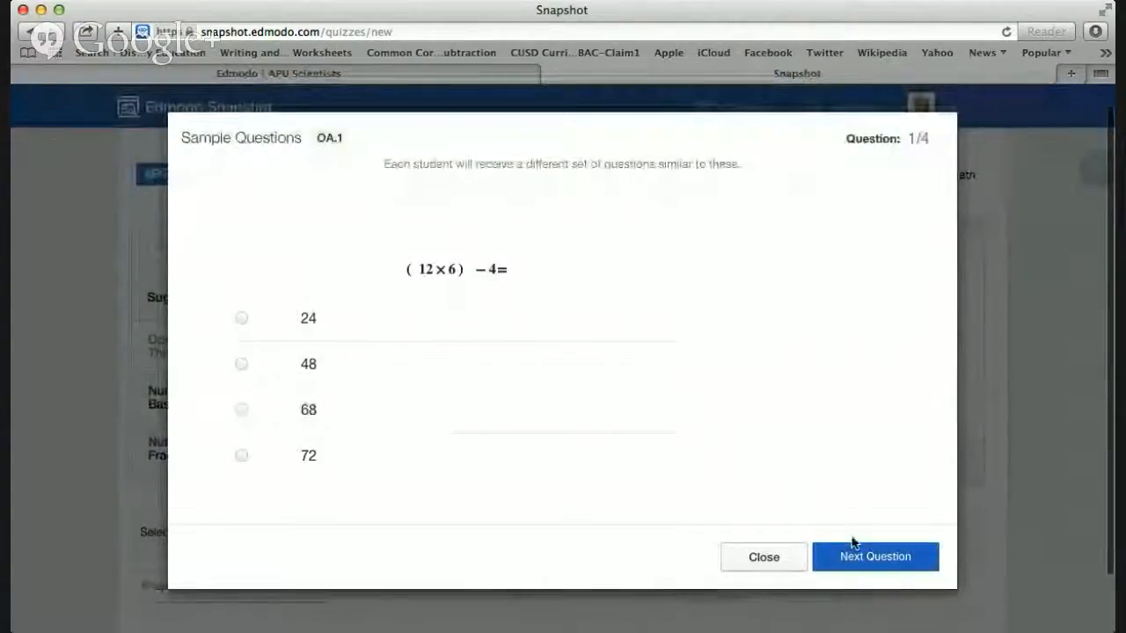
left_click(852, 554)
left_click(860, 554)
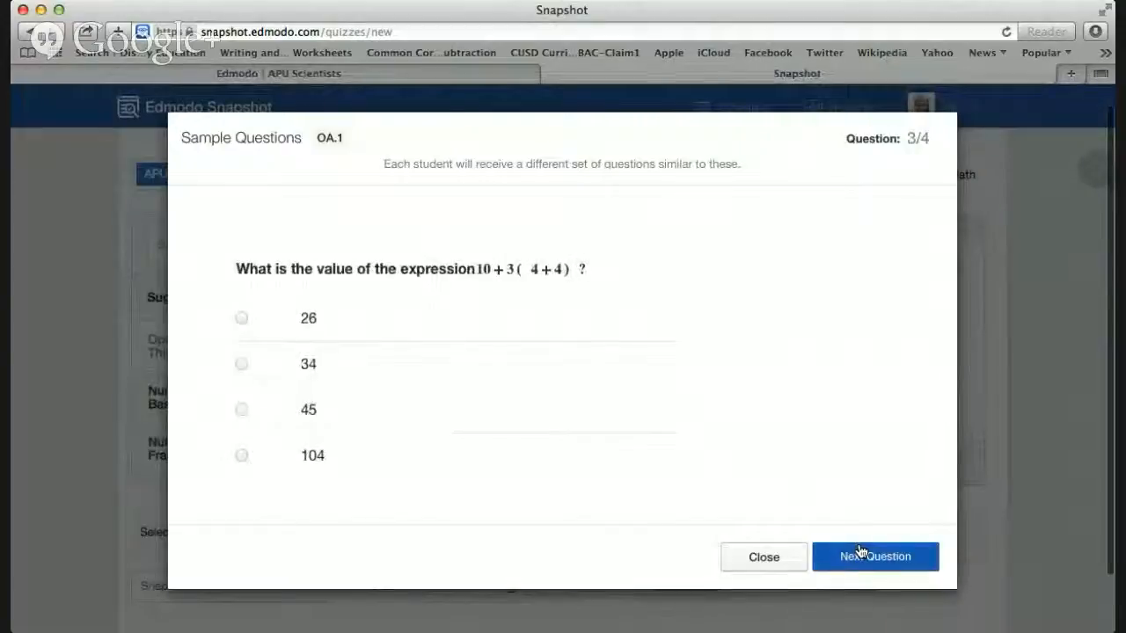
left_click(860, 555)
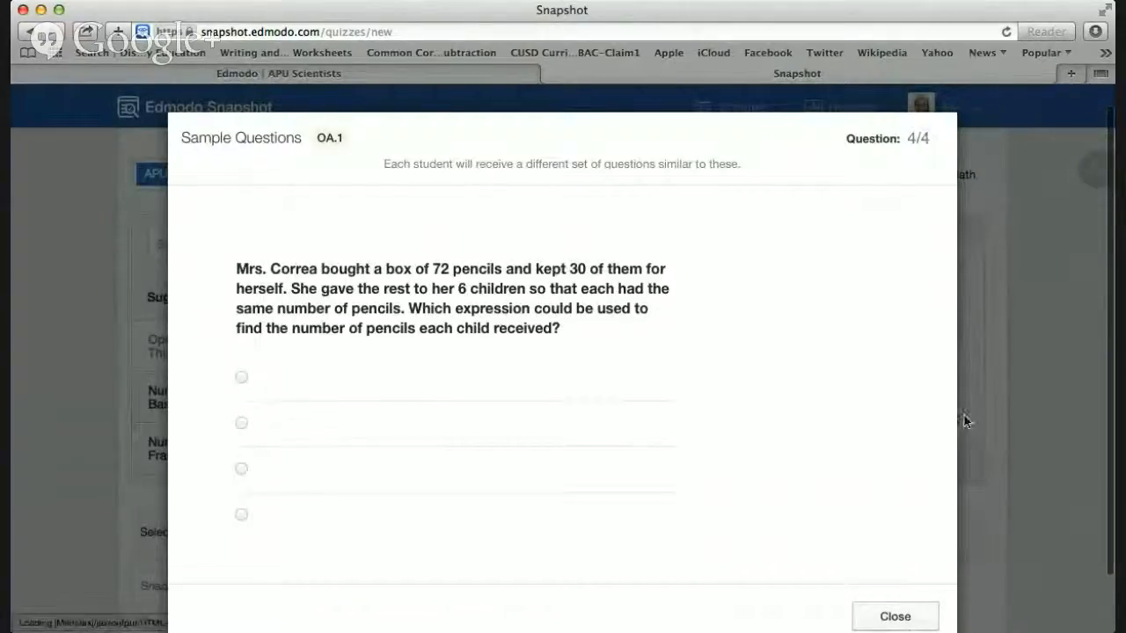
left_click(994, 414)
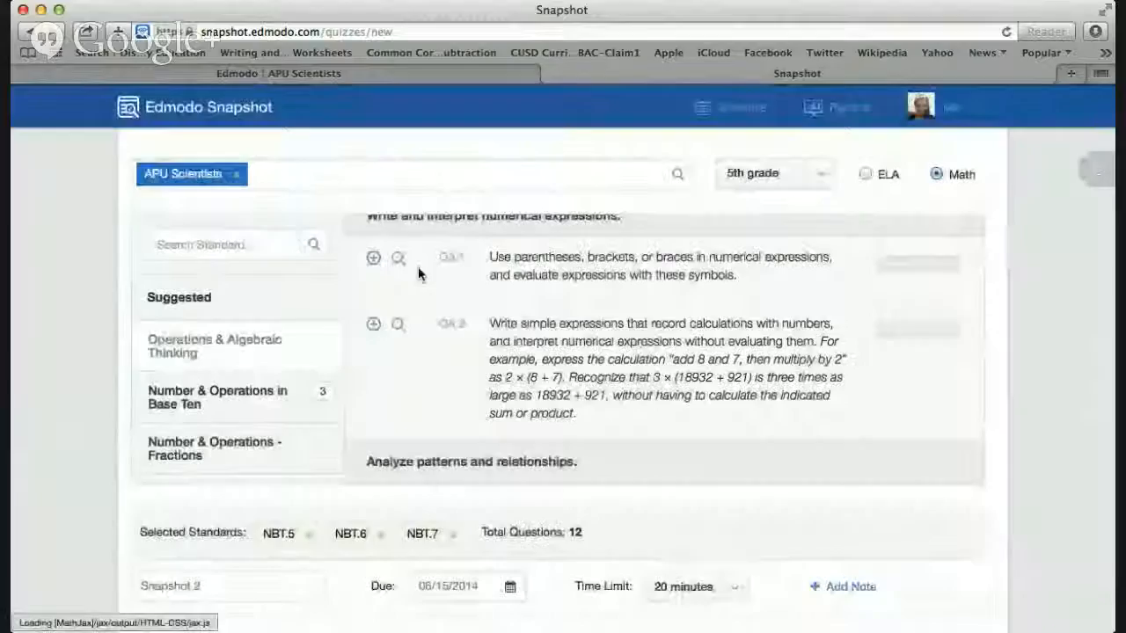
Add standards OA.1 and OA.2 on writing and interpreting numerical expressions to the snapshot.
left_click(373, 260)
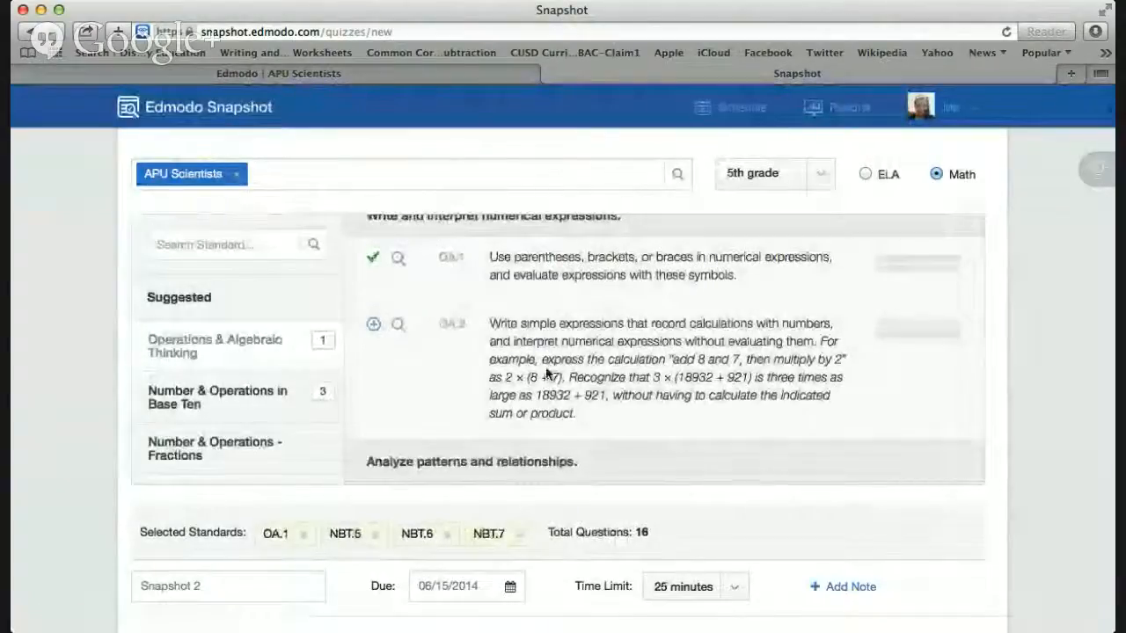
scroll(545, 374, "down", 1)
left_click(373, 314)
scroll(657, 373, "down", 2)
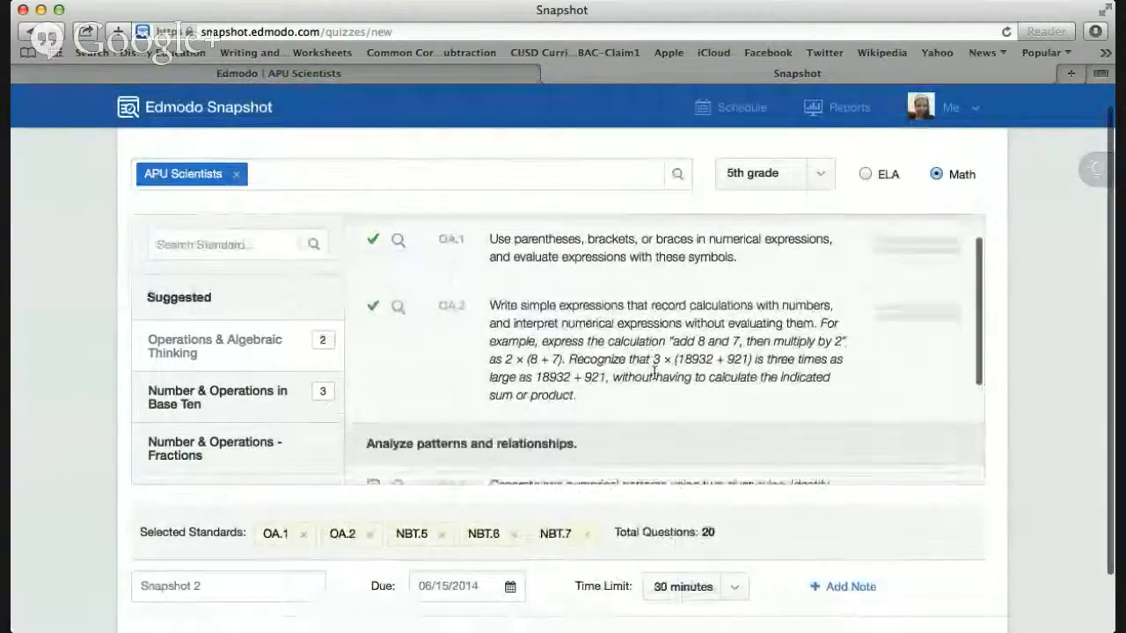
Review the remaining Operations & Algebraic Thinking standards and name the snapshot "Algebraic Thinking Quiz".
scroll(655, 373, "down", 1)
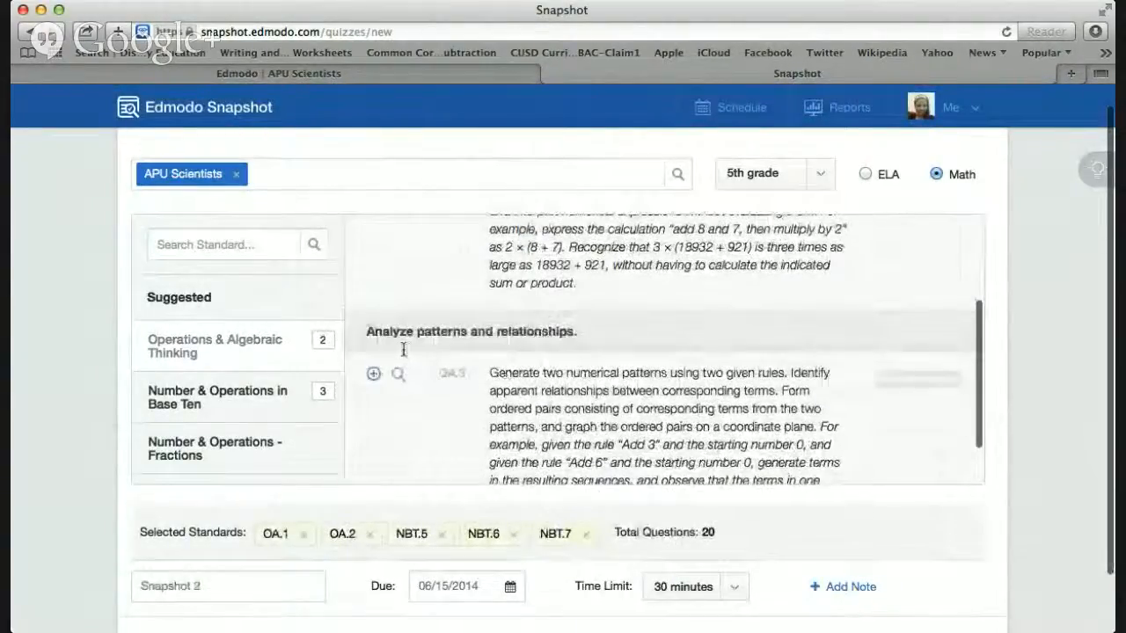
scroll(404, 355, "up", 1)
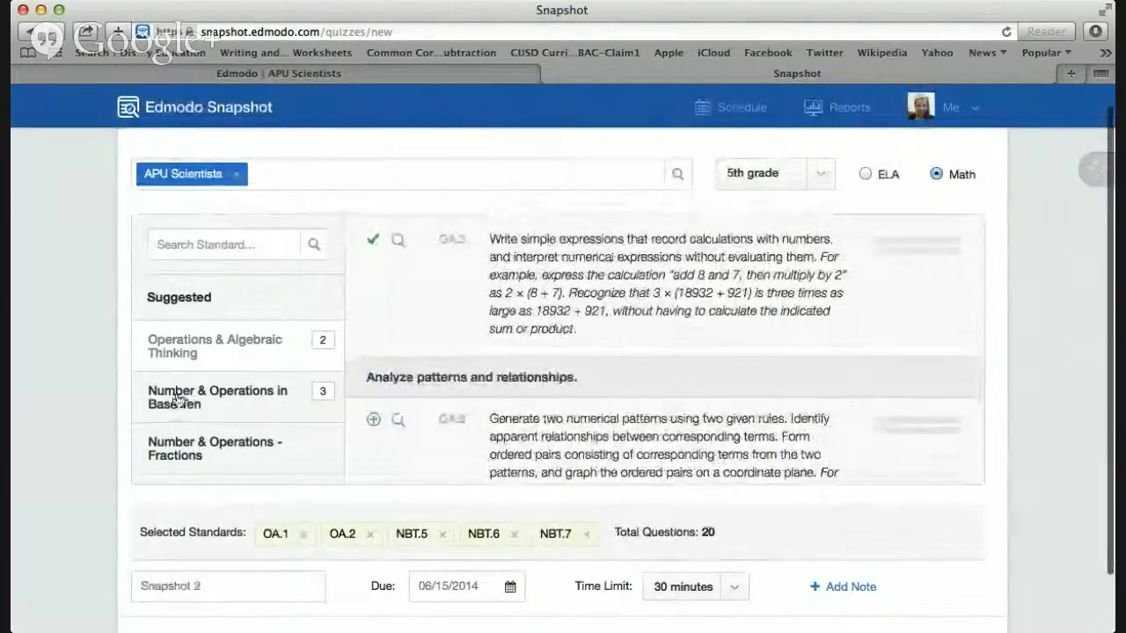
scroll(420, 378, "down", 3)
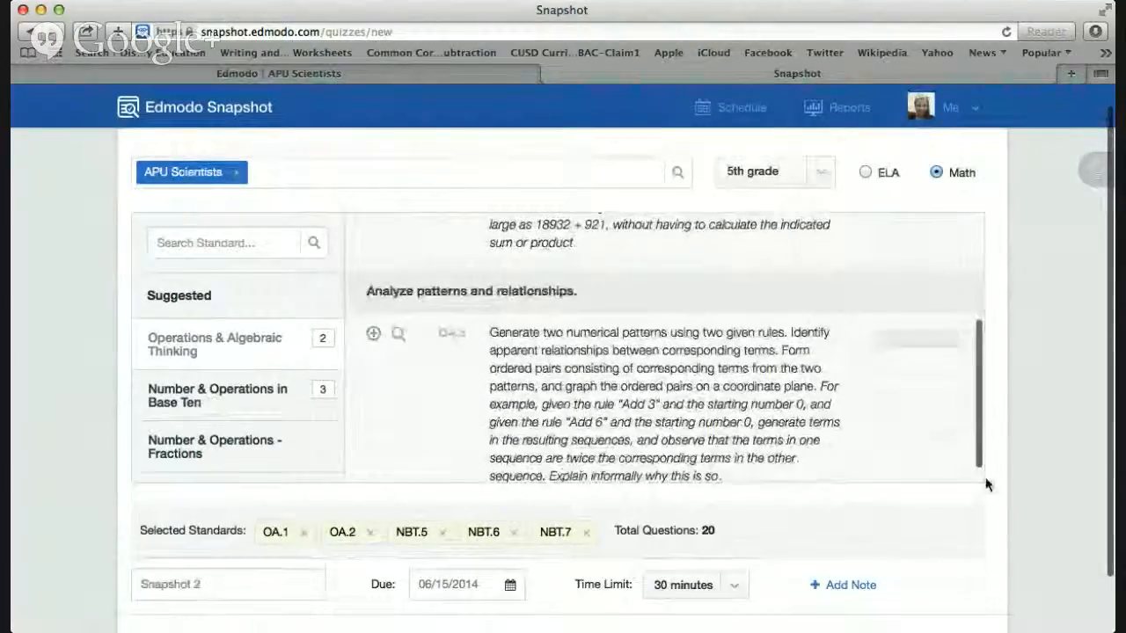
scroll(988, 483, "down", 2)
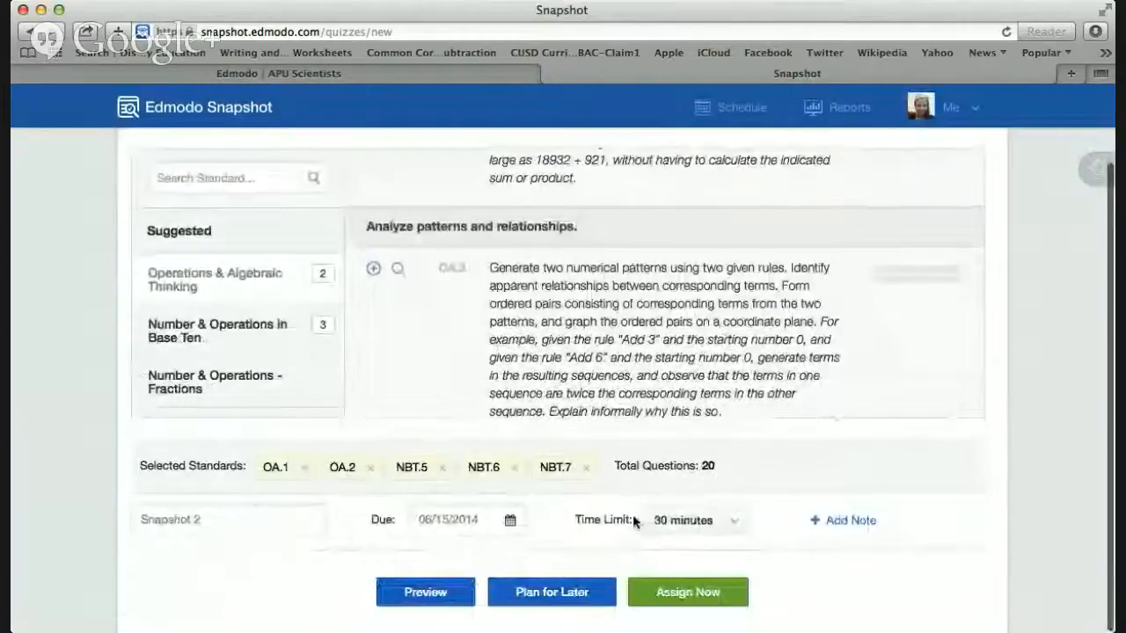
left_click(265, 520)
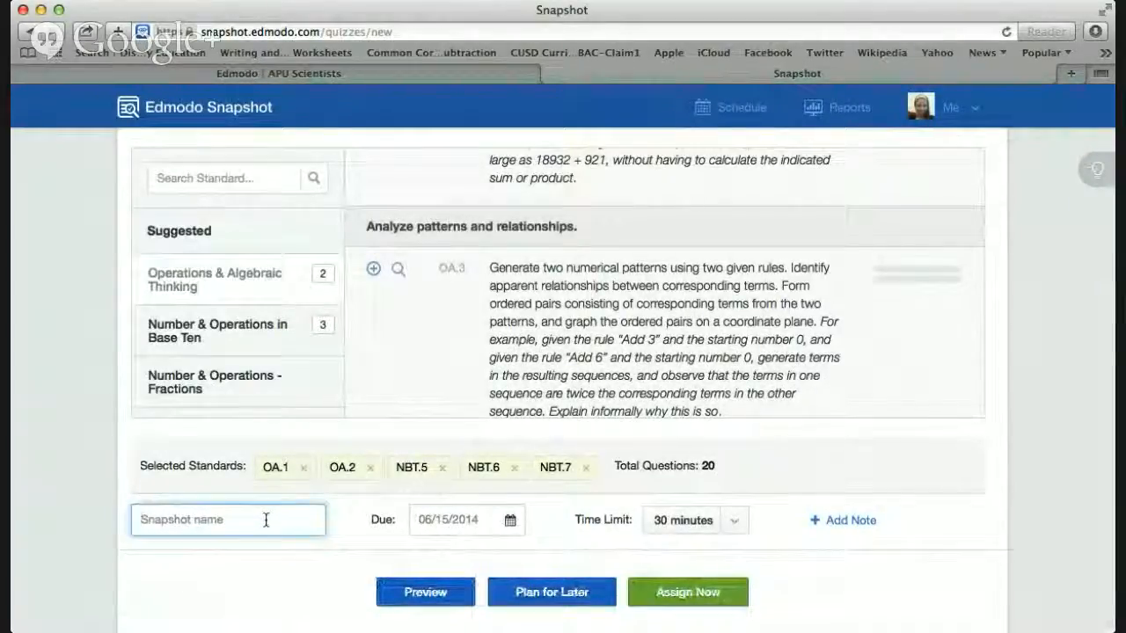
type("N")
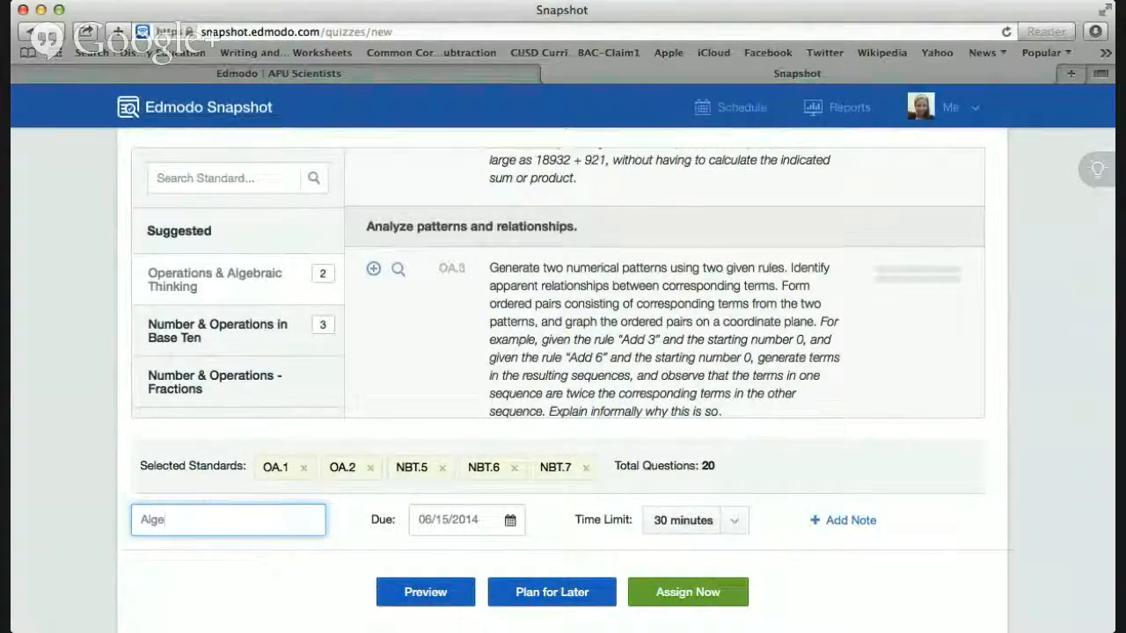
key("BackSpace")
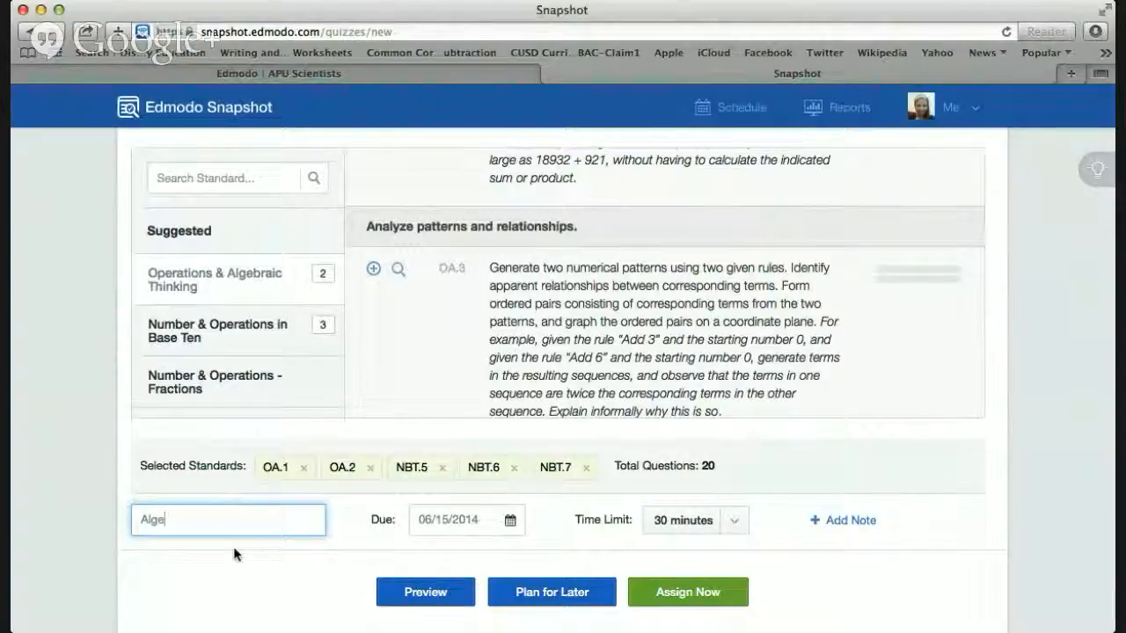
type("braic Th")
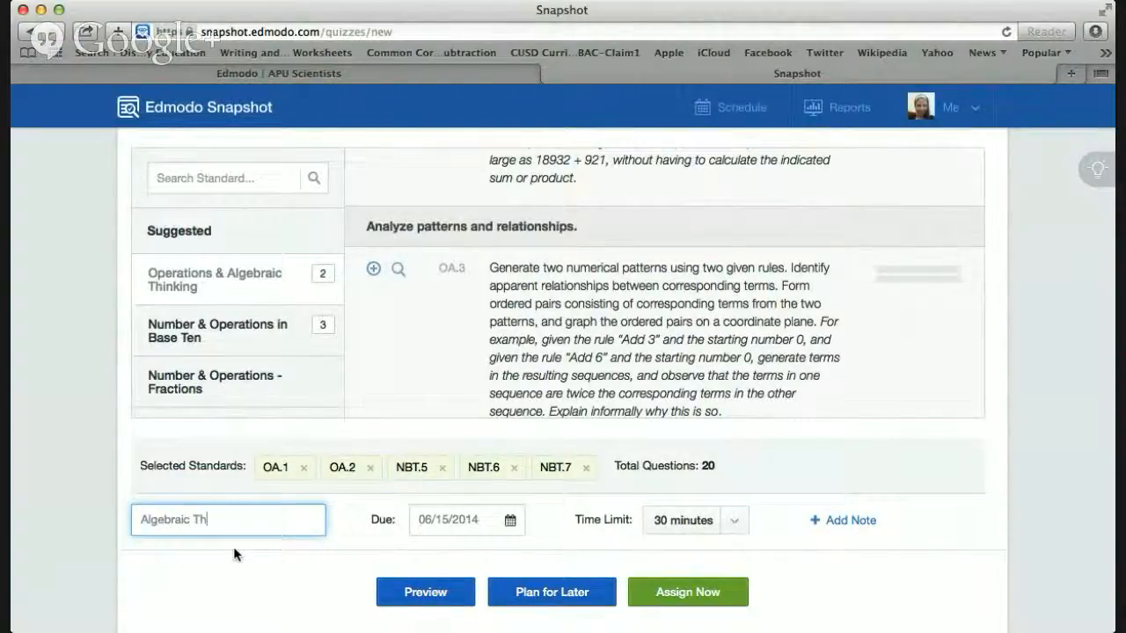
type("inking Quiz")
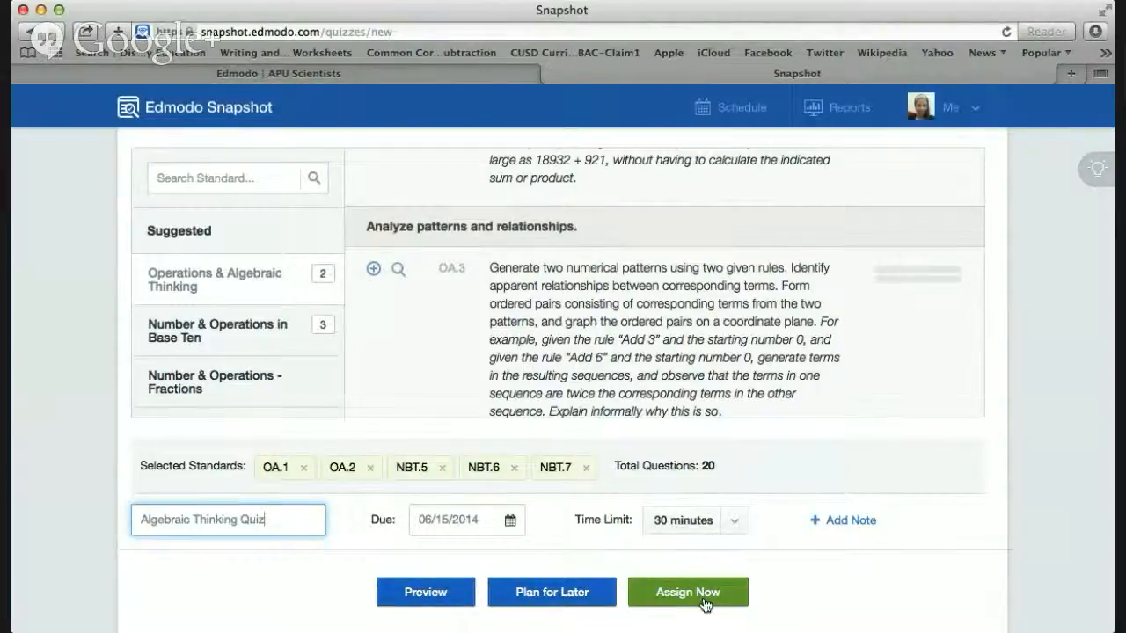
Preview the first three questions of the Algebraic Thinking Quiz, close the preview and assign the snapshot immediately.
left_click(438, 605)
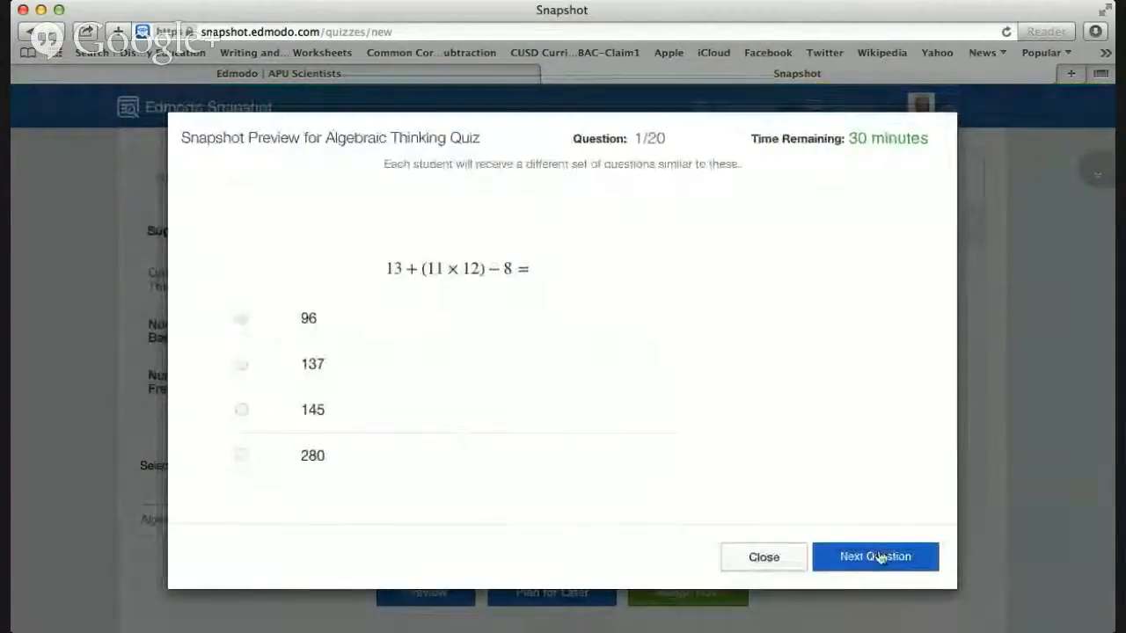
left_click(878, 557)
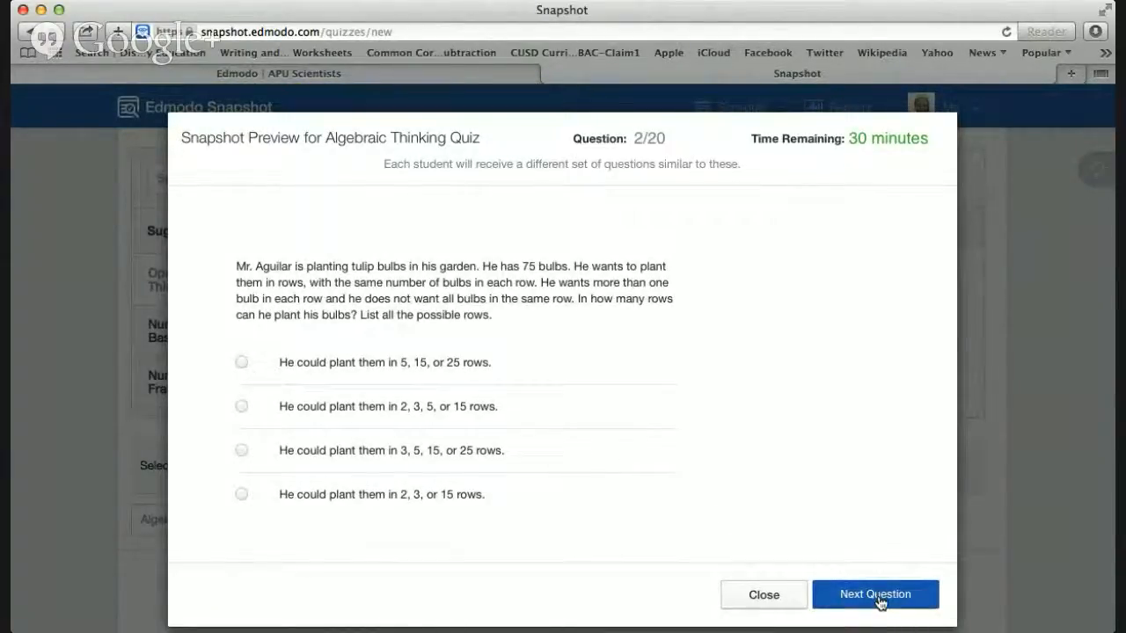
left_click(879, 598)
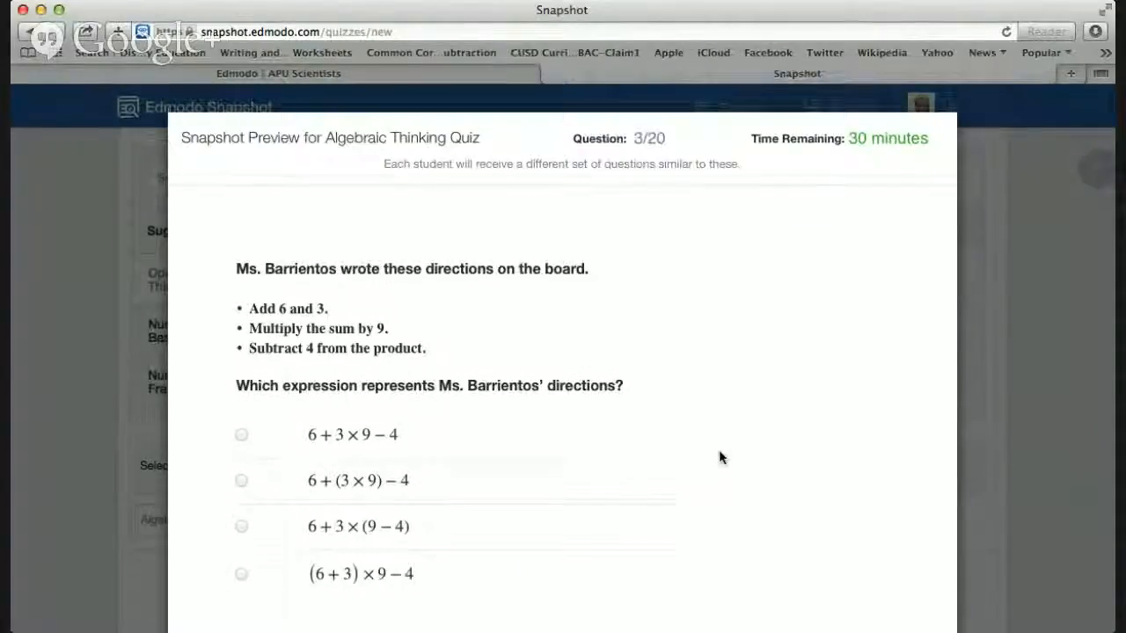
scroll(719, 458, "down", 3)
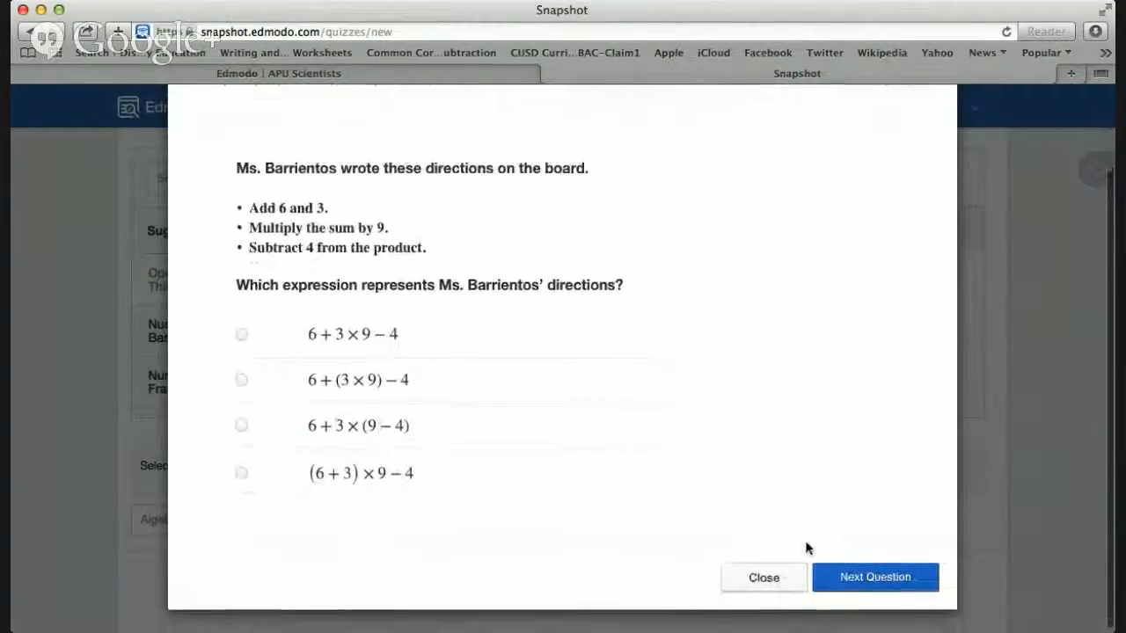
left_click(792, 576)
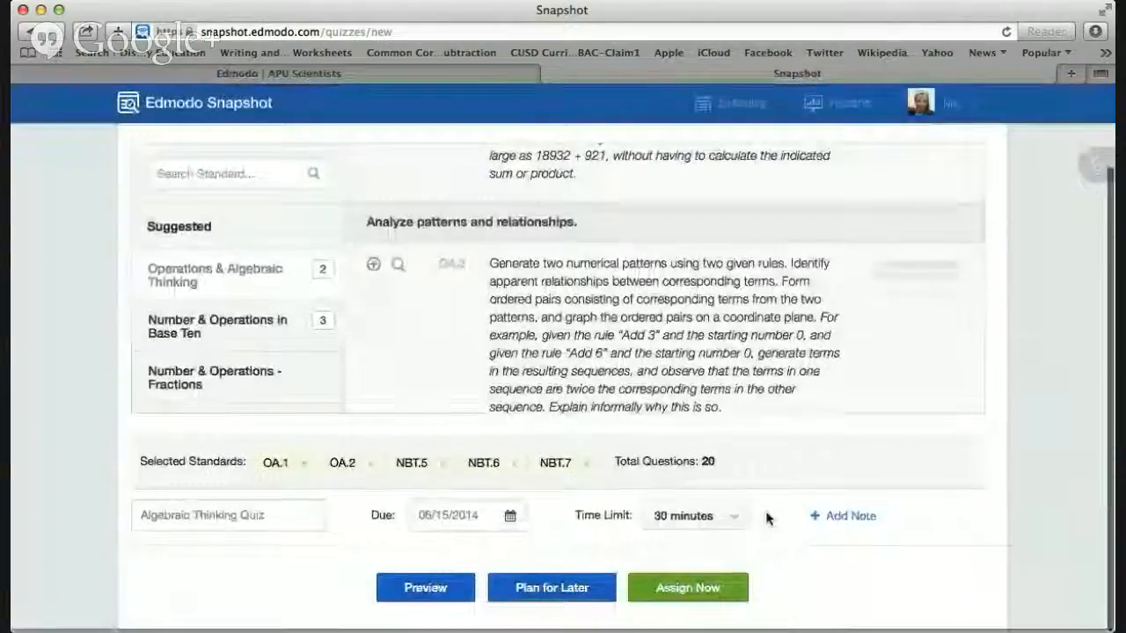
left_click(673, 596)
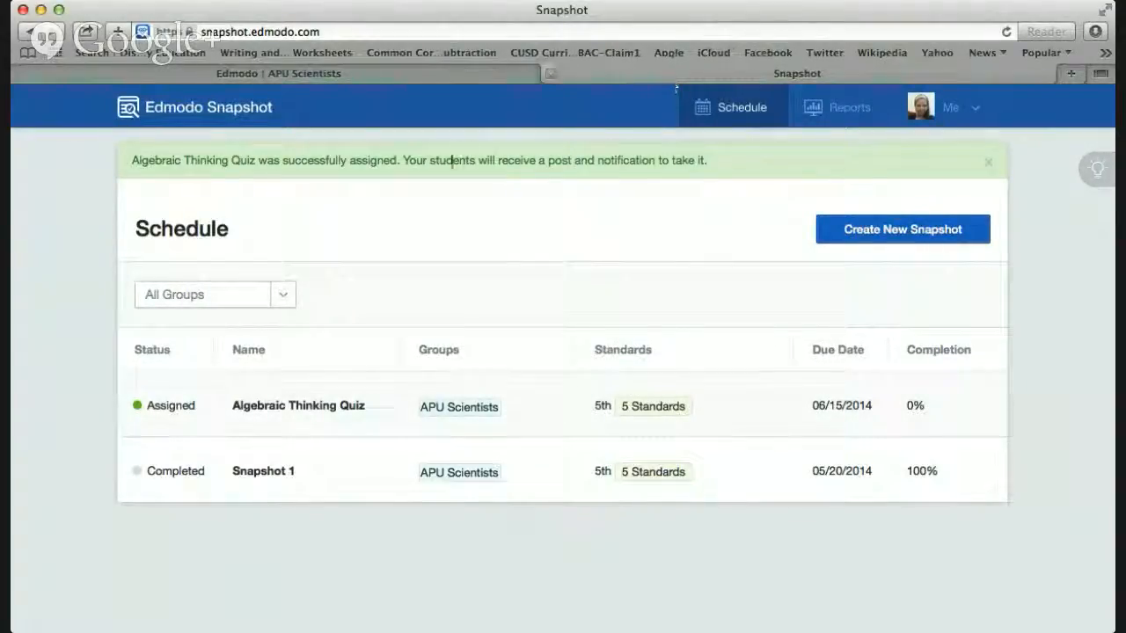
Return to the APU Scientists group in Edmodo and view its member list, dismissing the tip about students joining.
left_click(369, 76)
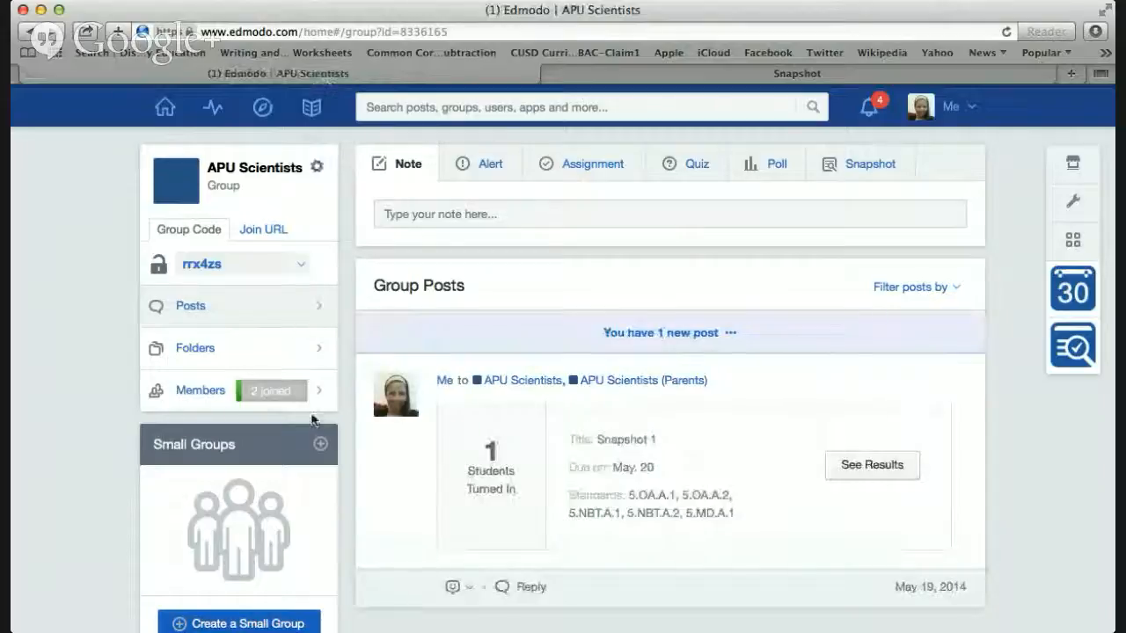
scroll(310, 414, "down", 1)
scroll(315, 420, "down", 2)
left_click(196, 338)
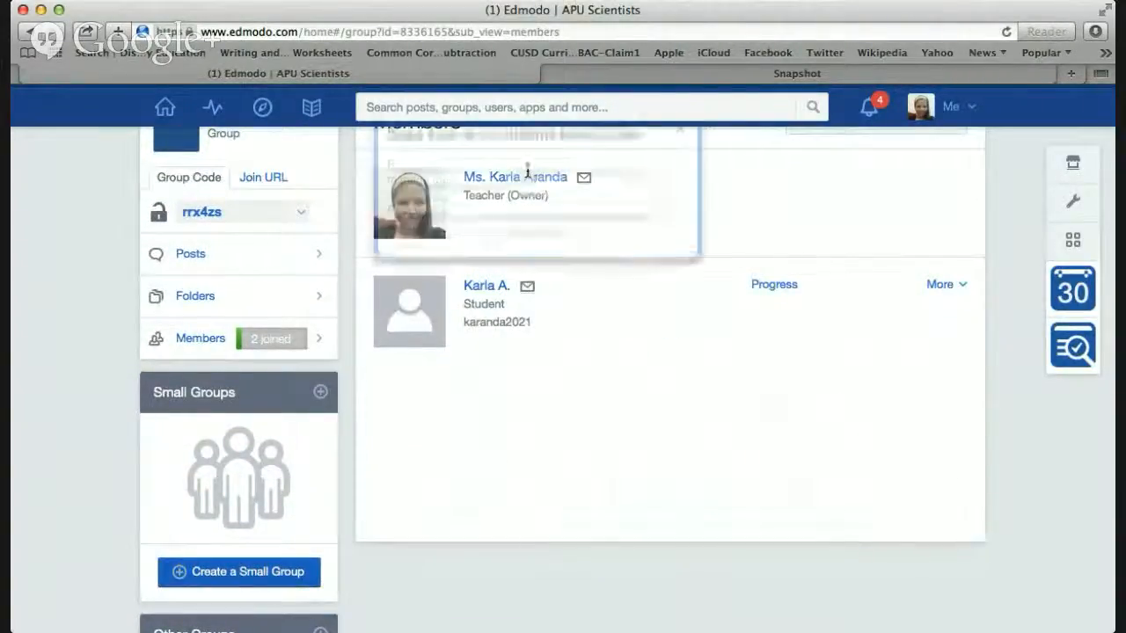
scroll(616, 198, "up", 2)
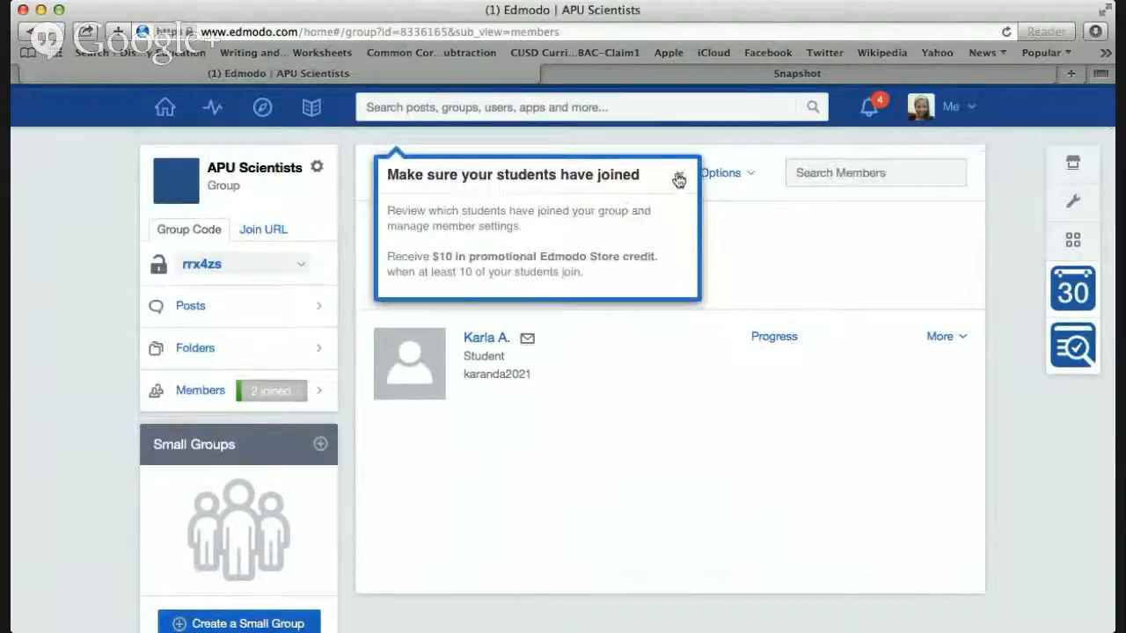
left_click(679, 178)
scroll(418, 402, "down", 5)
scroll(418, 403, "down", 4)
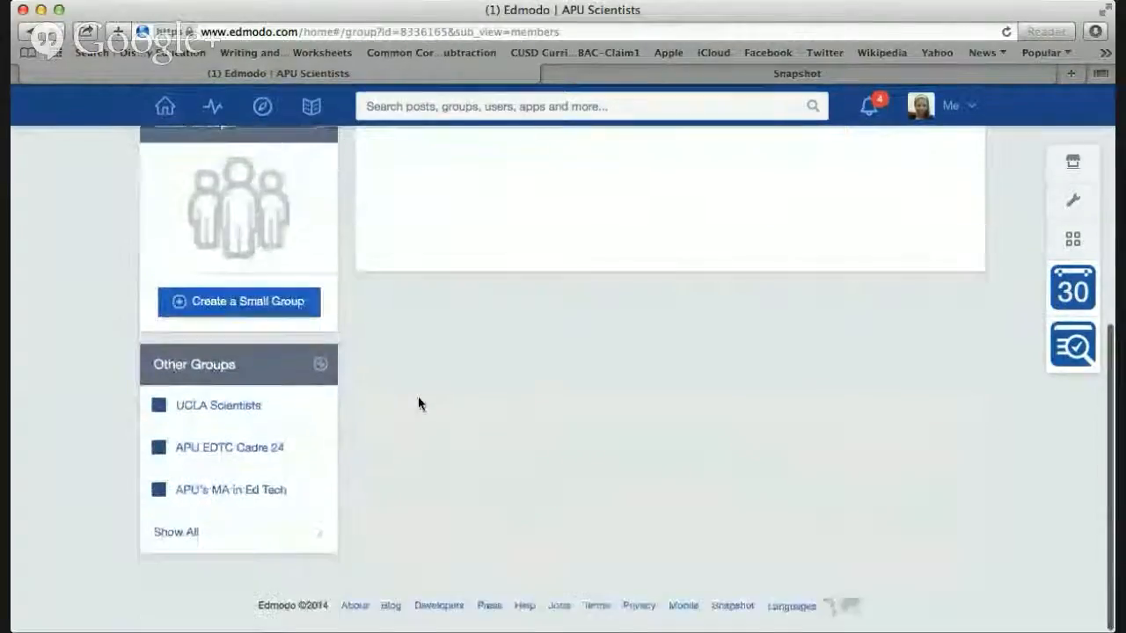
scroll(418, 403, "up", 9)
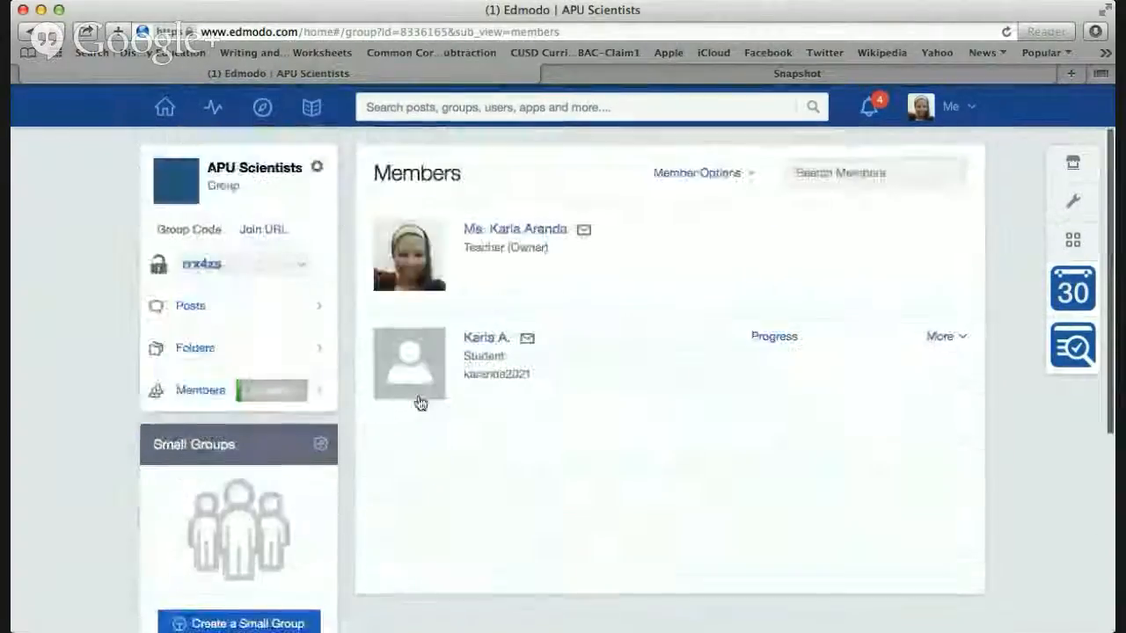
Go to the Edmodo home page, show all followed communities and open the Science community.
left_click(164, 107)
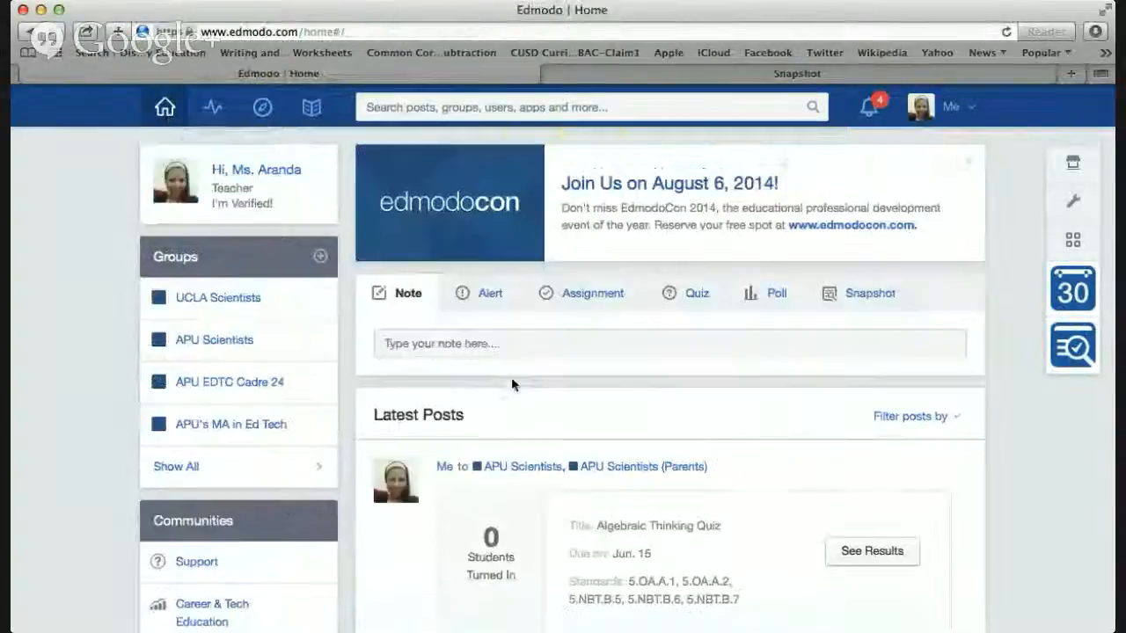
scroll(511, 377, "down", 3)
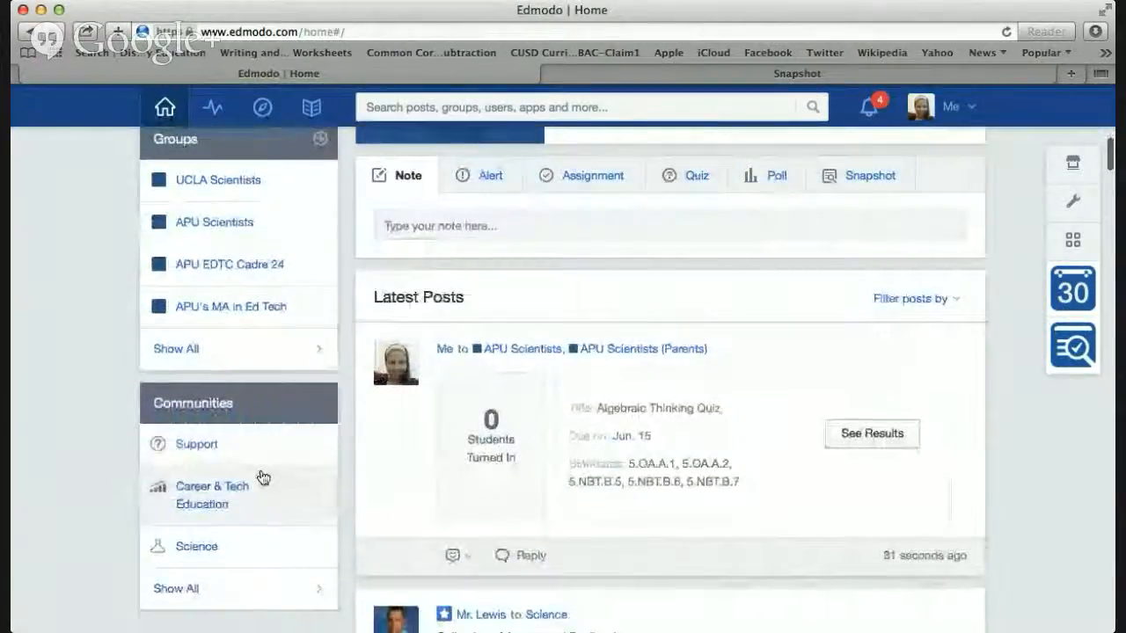
left_click(222, 589)
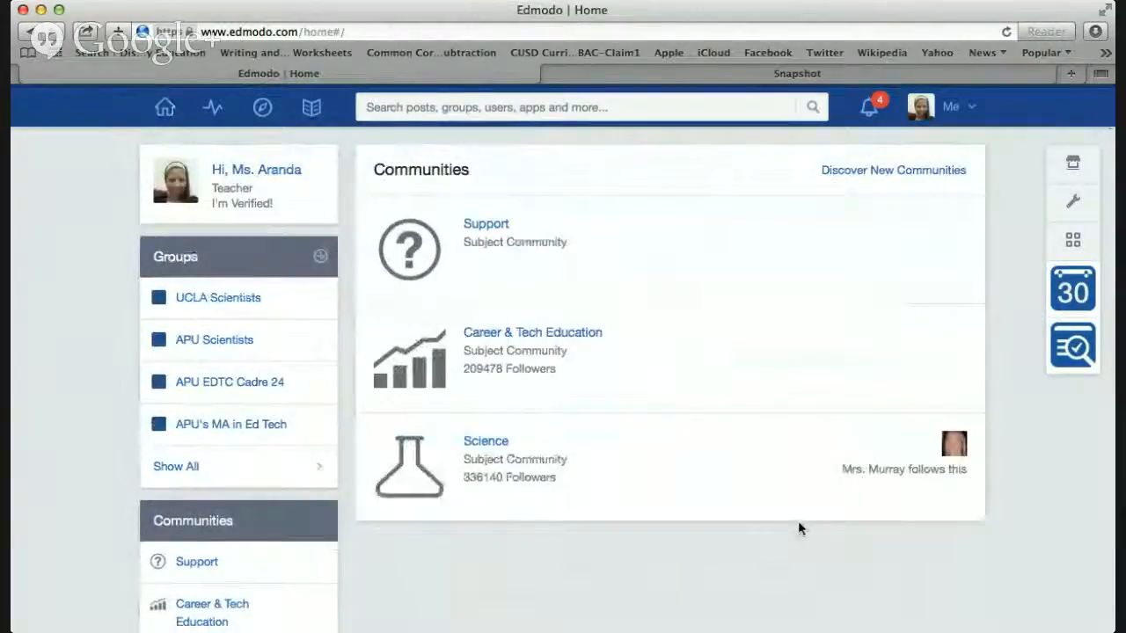
left_click(485, 445)
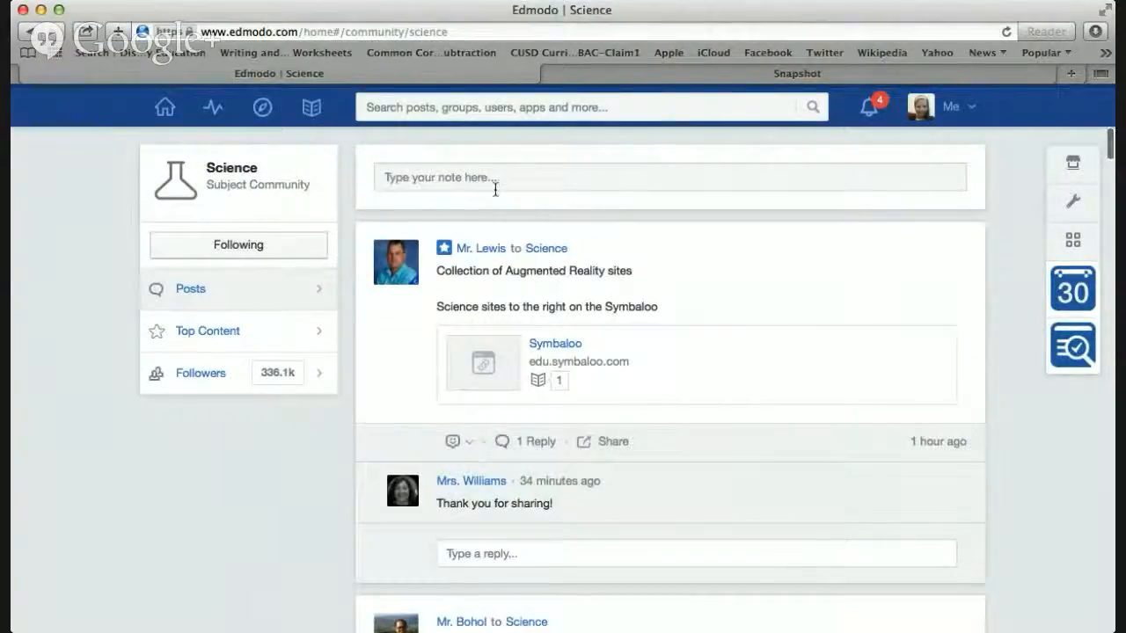
Open the note box in the Science community and look through the teachers' posts and replies.
left_click(496, 190)
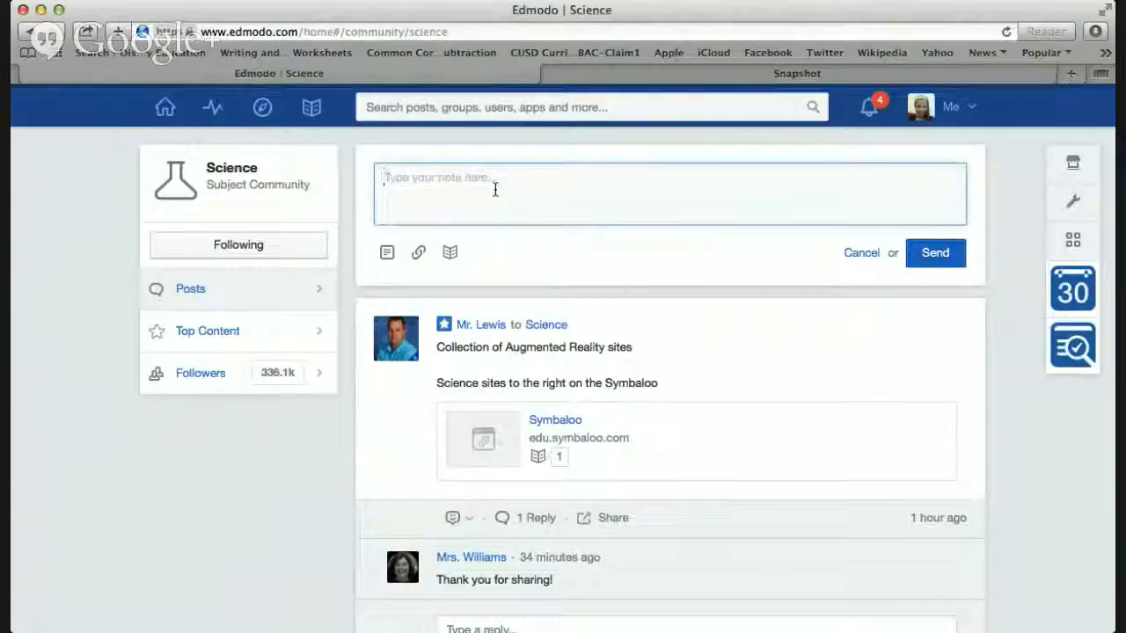
scroll(496, 189, "down", 5)
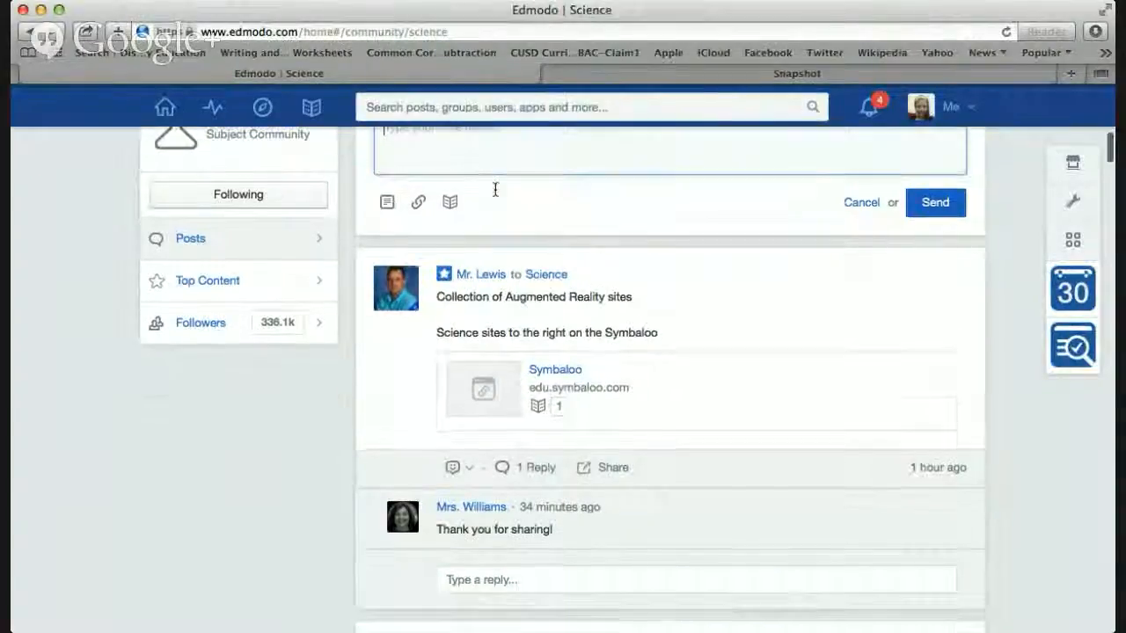
scroll(681, 373, "down", 4)
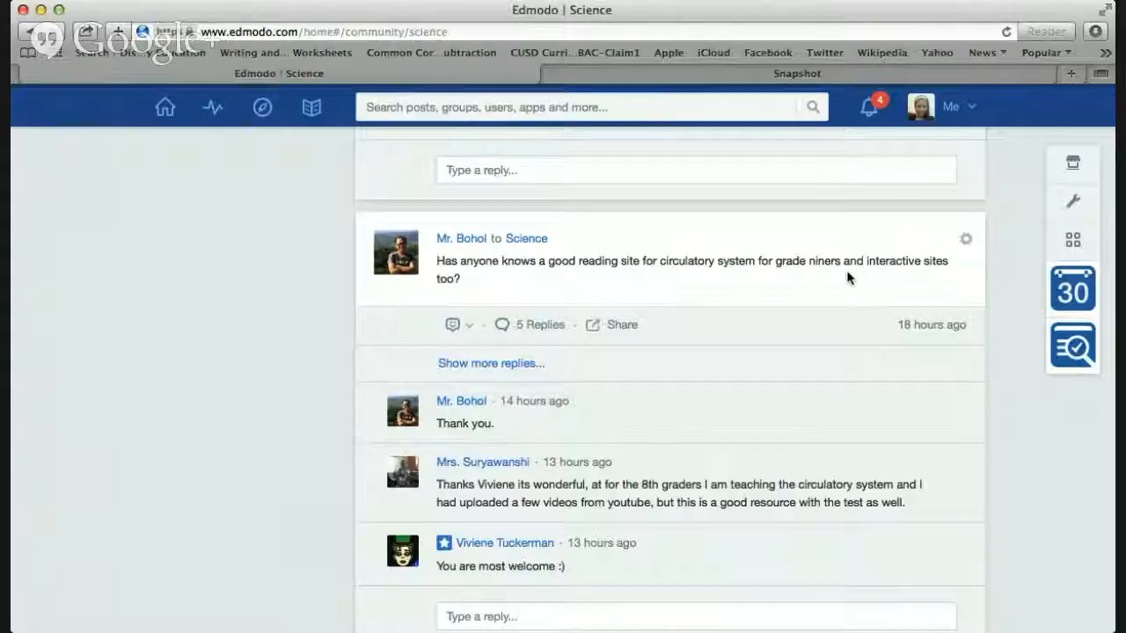
scroll(847, 277, "down", 2)
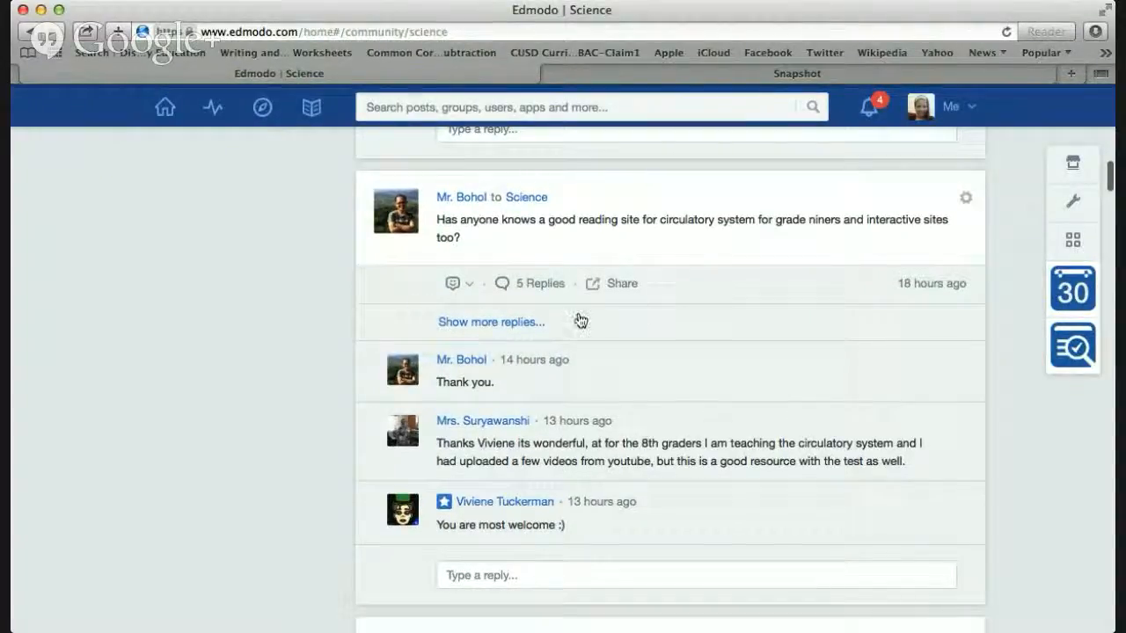
scroll(581, 320, "down", 5)
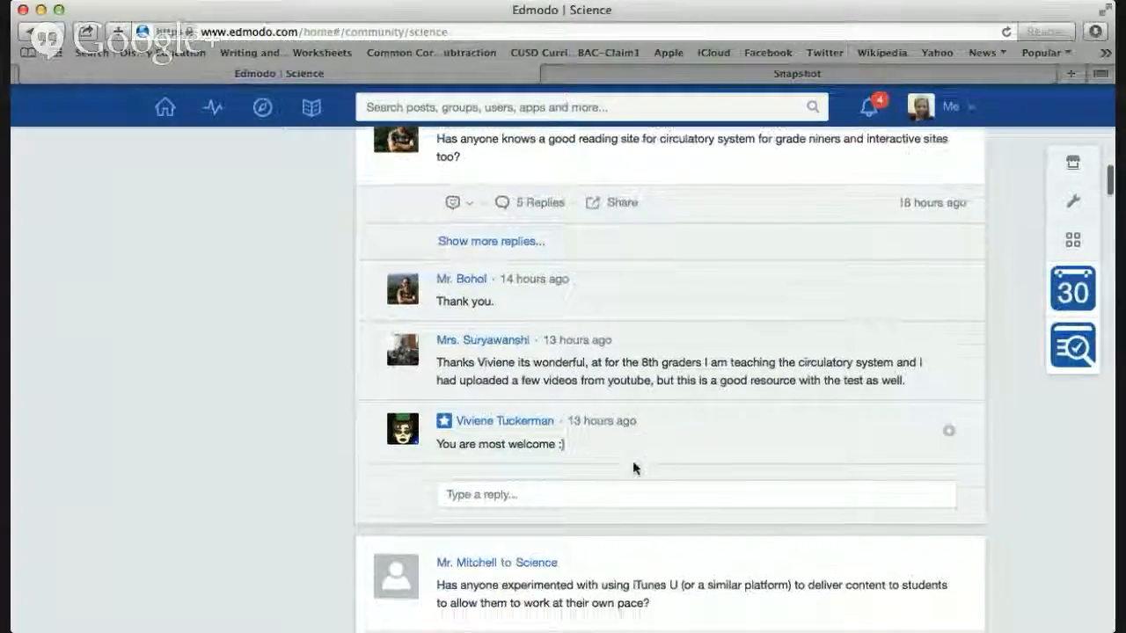
scroll(634, 470, "down", 6)
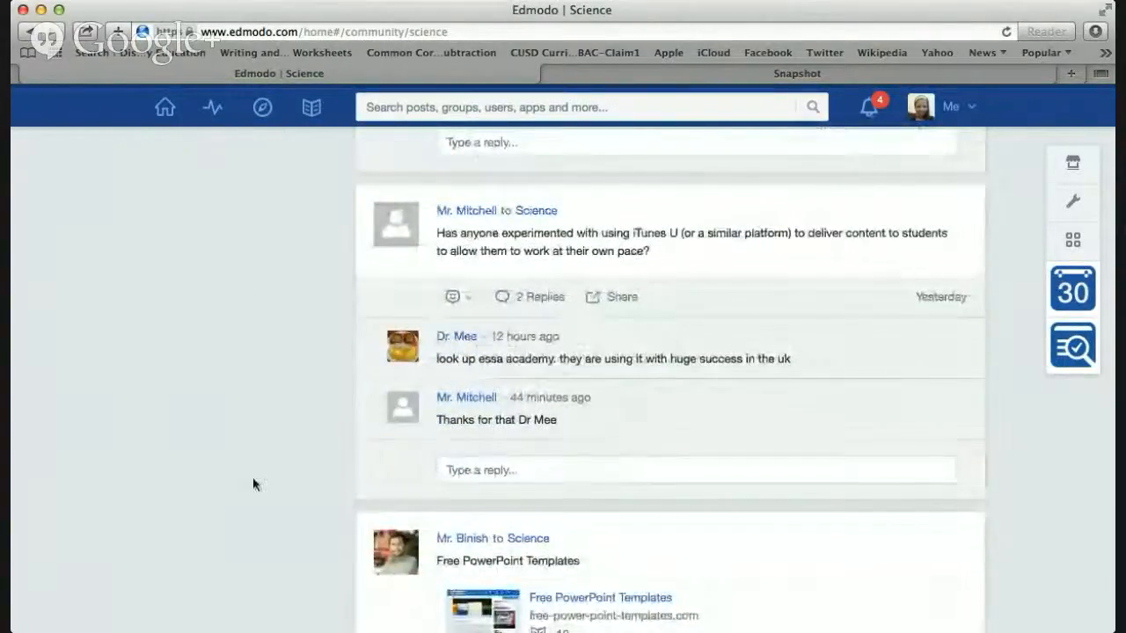
scroll(252, 477, "up", 15)
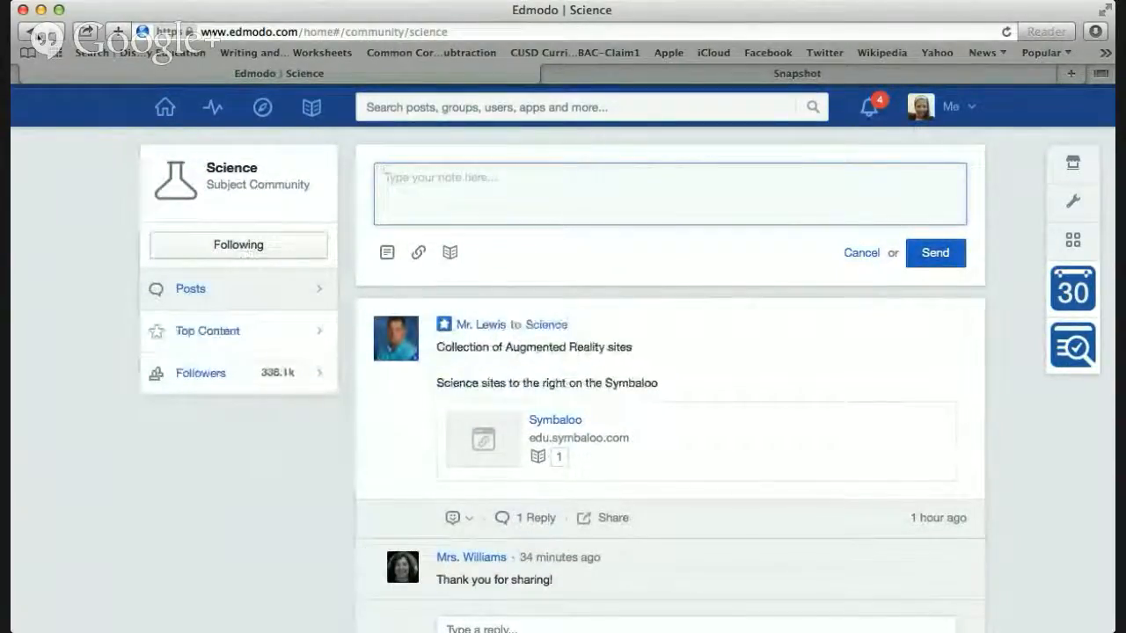
Go back to the home page, show all communities and open the Career & Tech Education community.
left_click(33, 34)
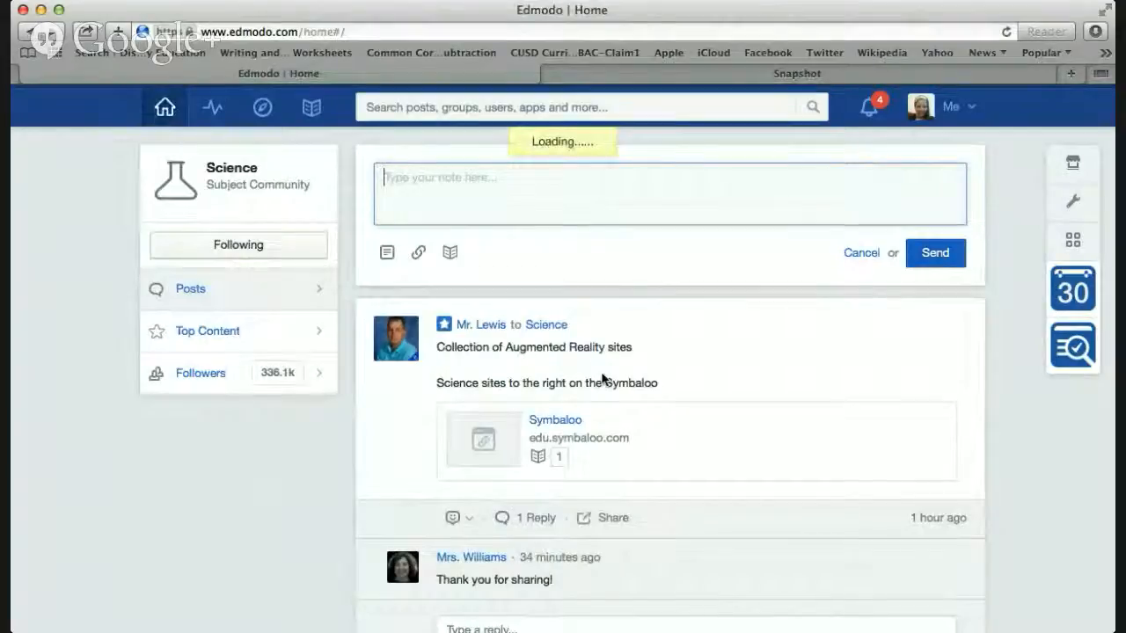
scroll(601, 371, "down", 3)
scroll(283, 409, "down", 3)
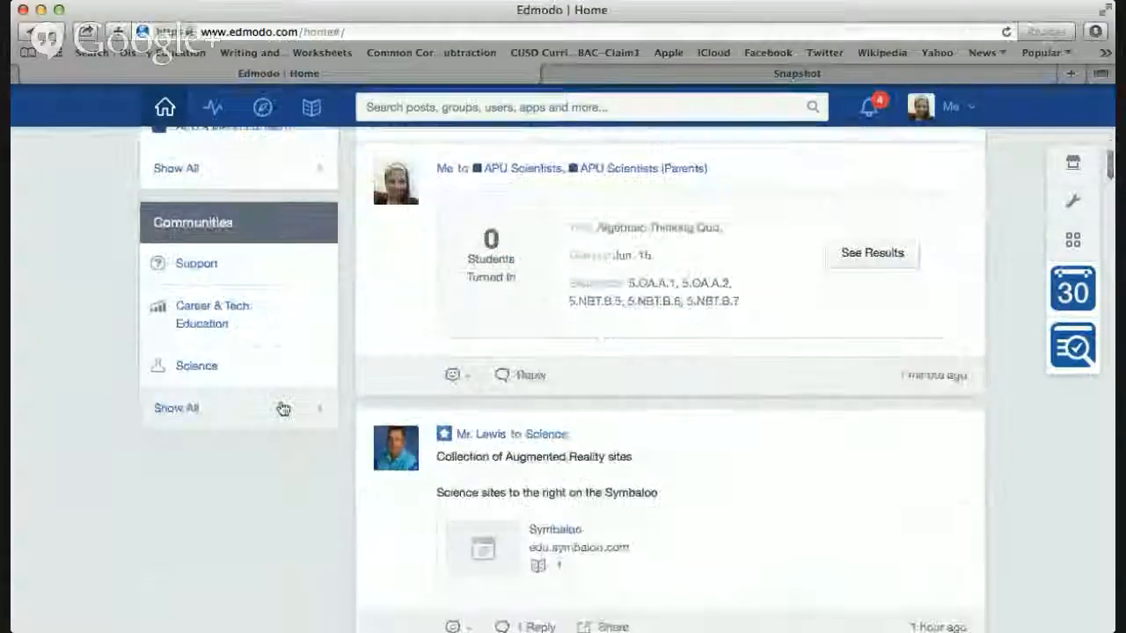
left_click(284, 409)
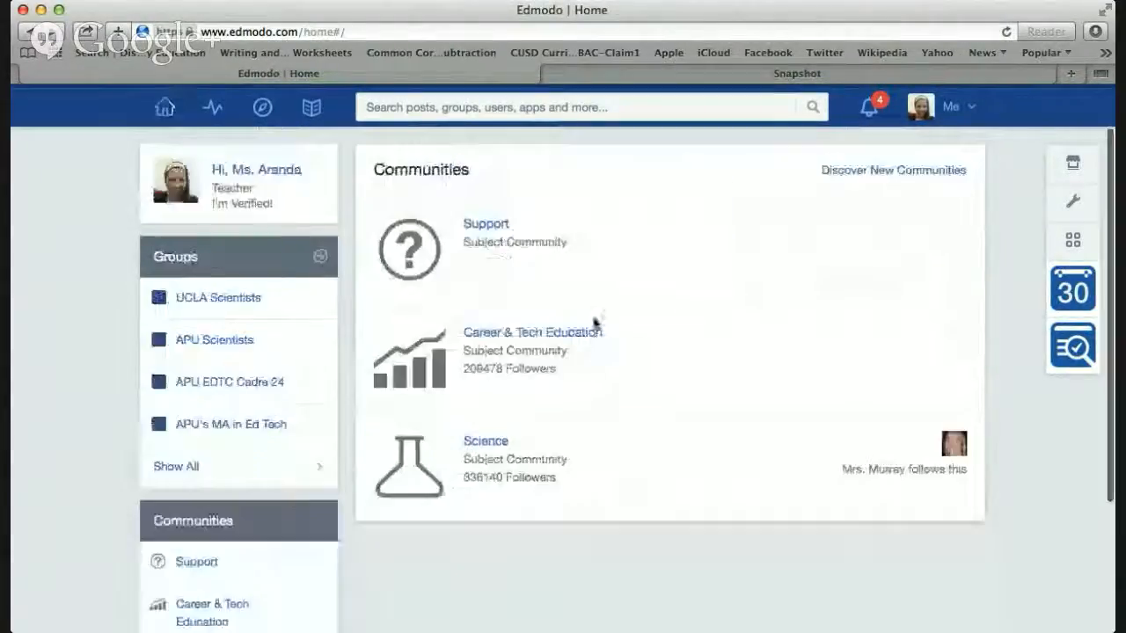
left_click(524, 334)
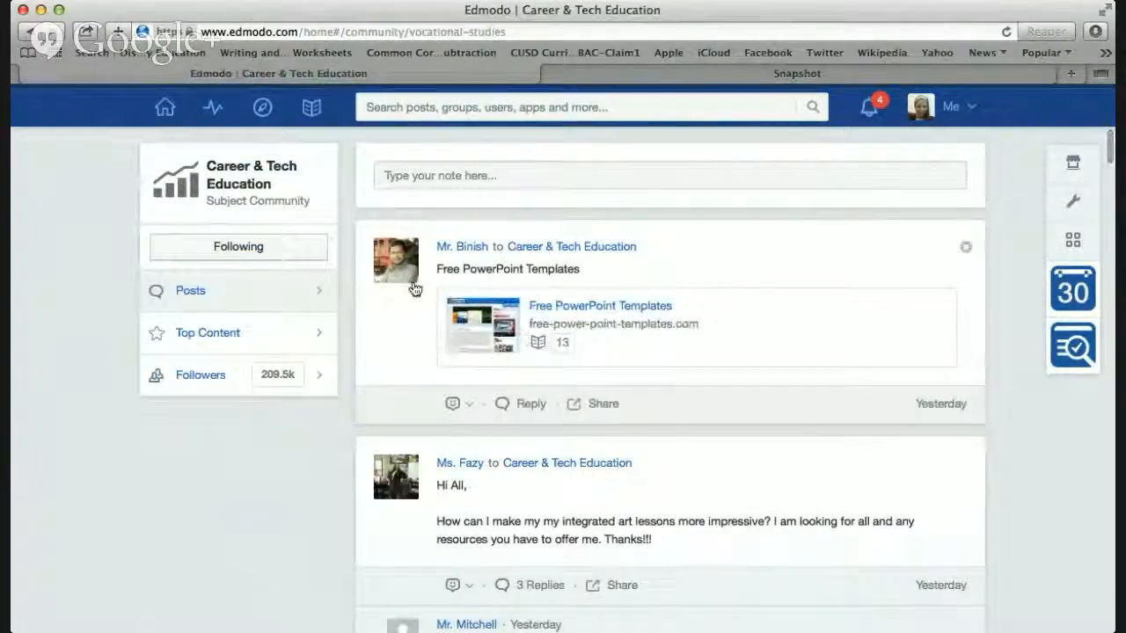
Return to the Edmodo home page, open the Discover page and view the recommended apps.
left_click(158, 110)
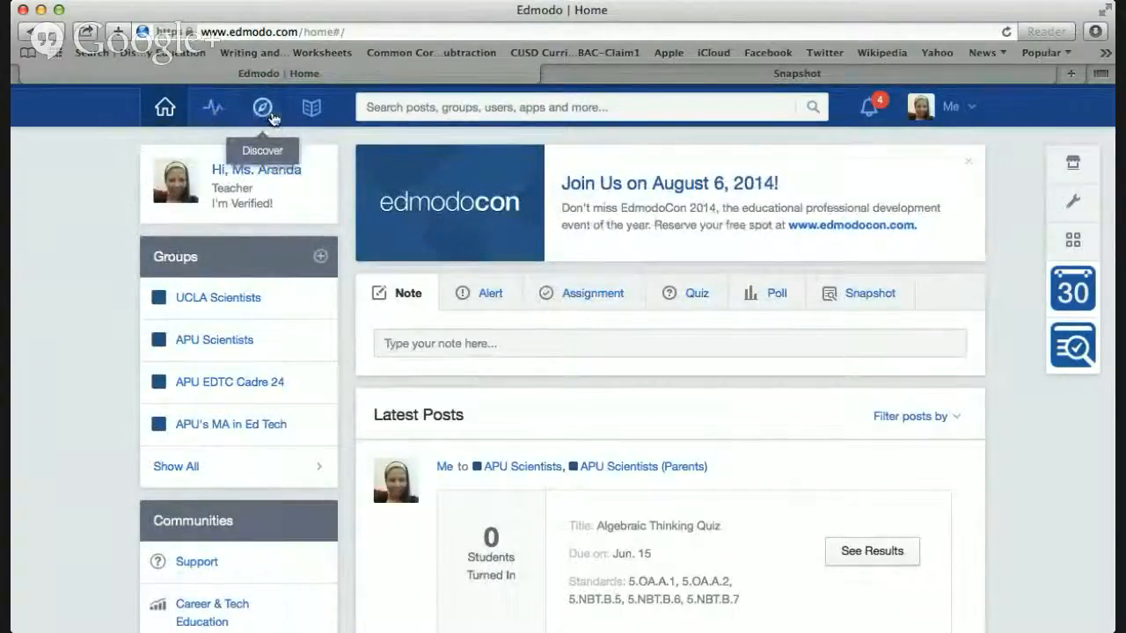
left_click(269, 114)
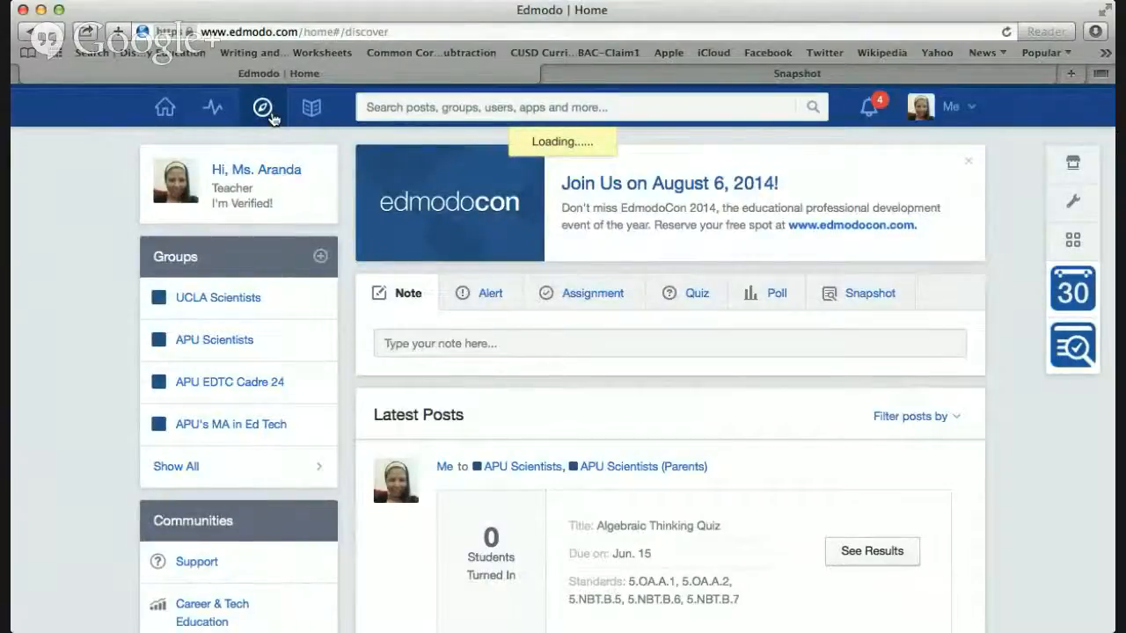
scroll(490, 287, "down", 2)
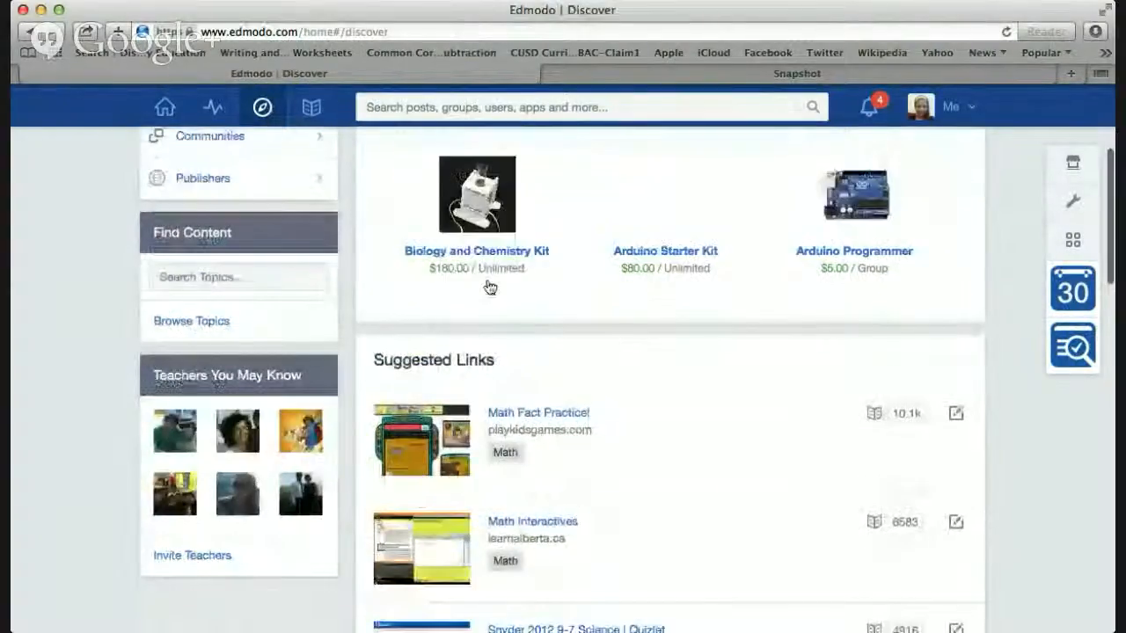
scroll(744, 346, "up", 2)
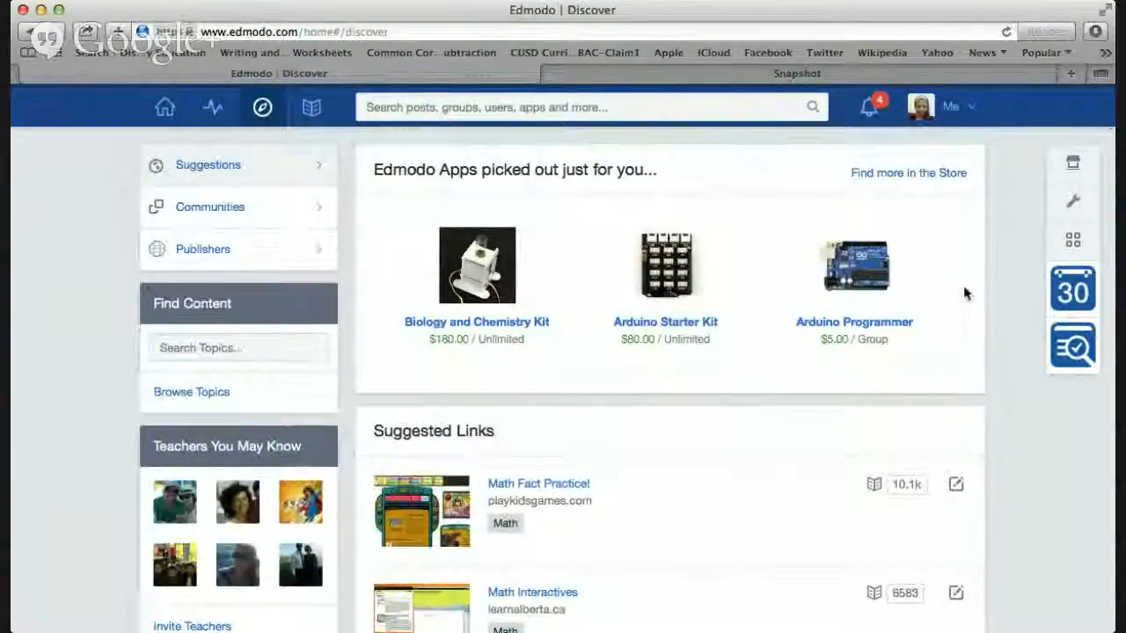
Look through the whole list of suggested links on the Discover page and return to its beginning.
scroll(965, 294, "down", 3)
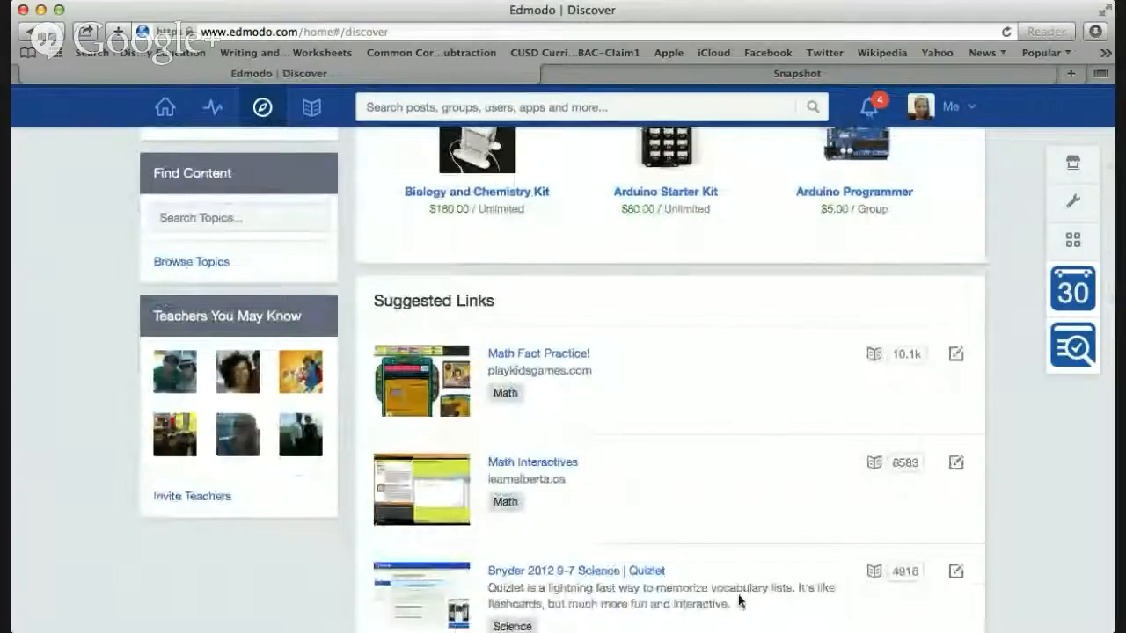
scroll(719, 566, "down", 5)
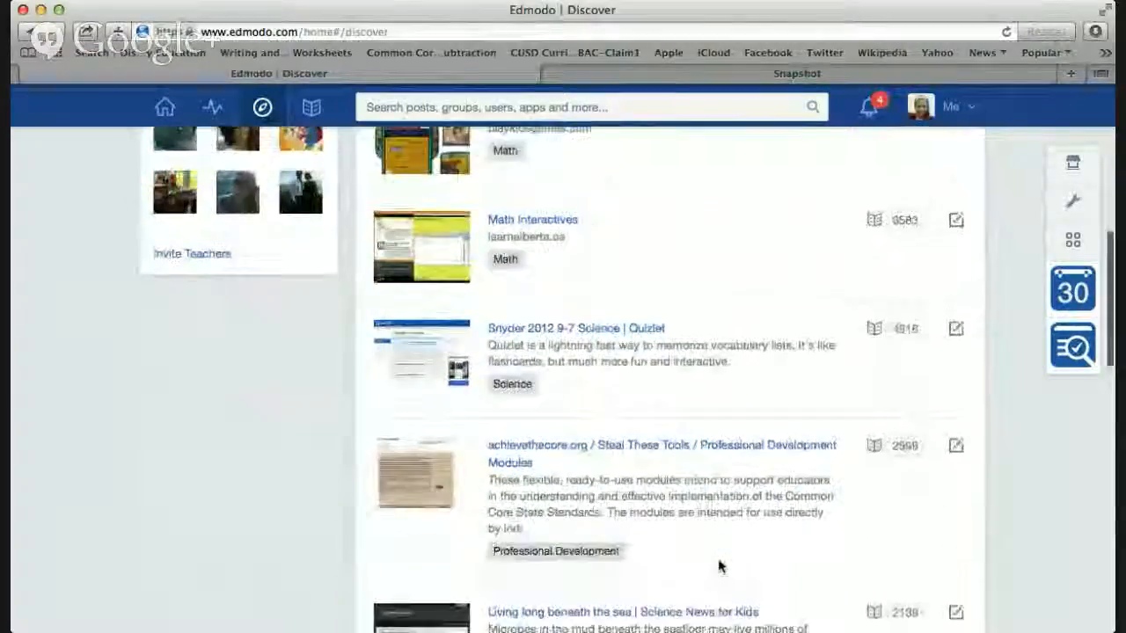
scroll(720, 567, "down", 4)
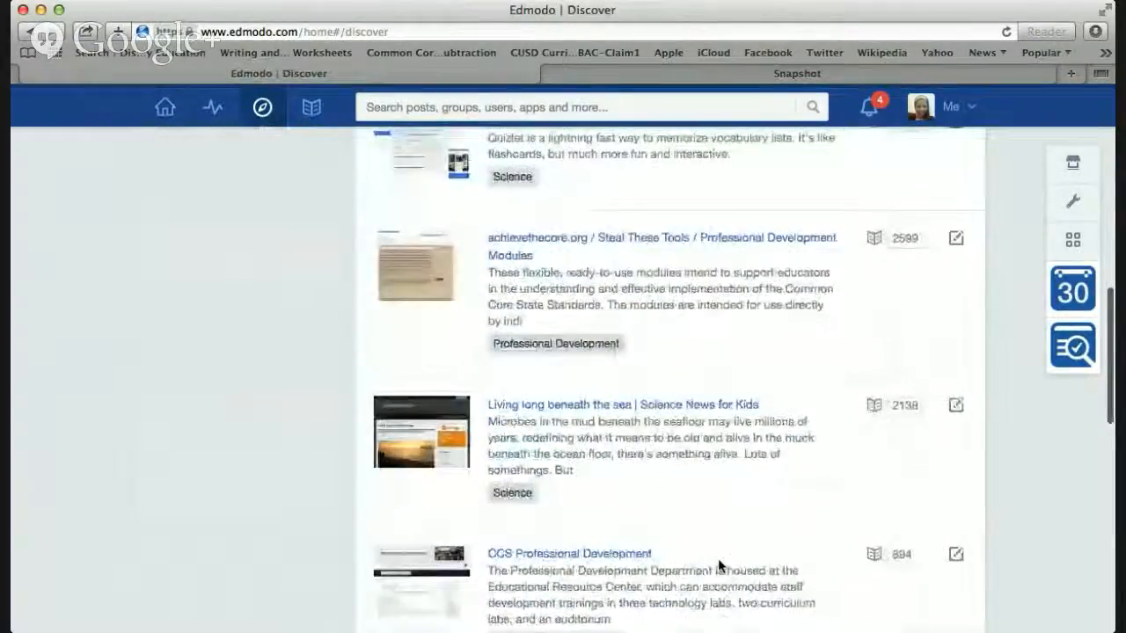
scroll(720, 567, "down", 5)
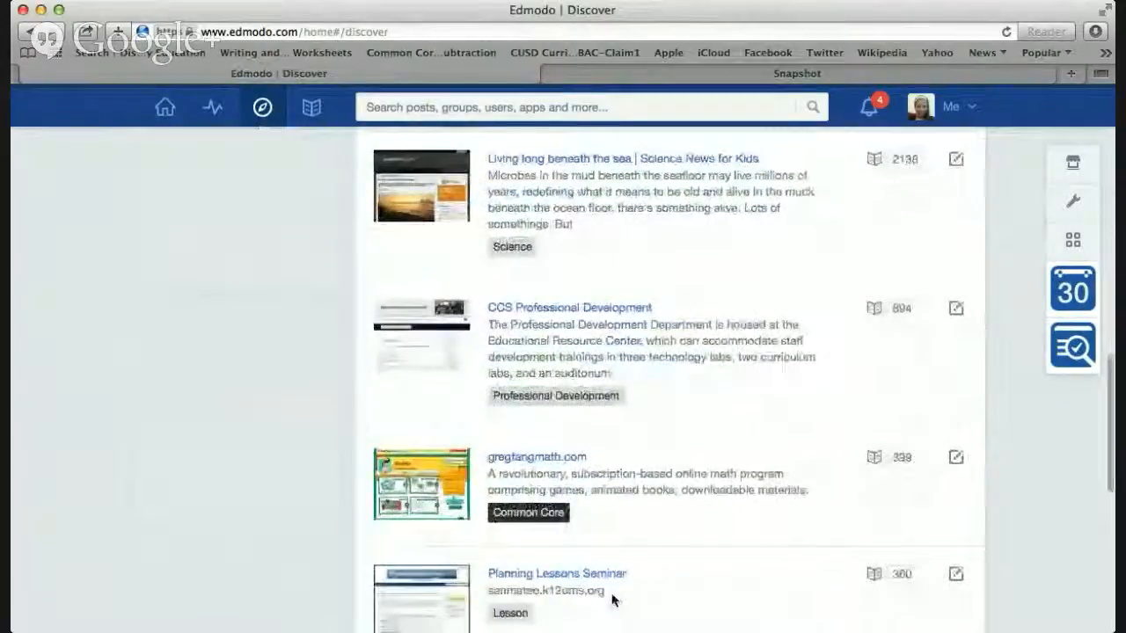
scroll(703, 609, "down", 1)
scroll(703, 607, "down", 5)
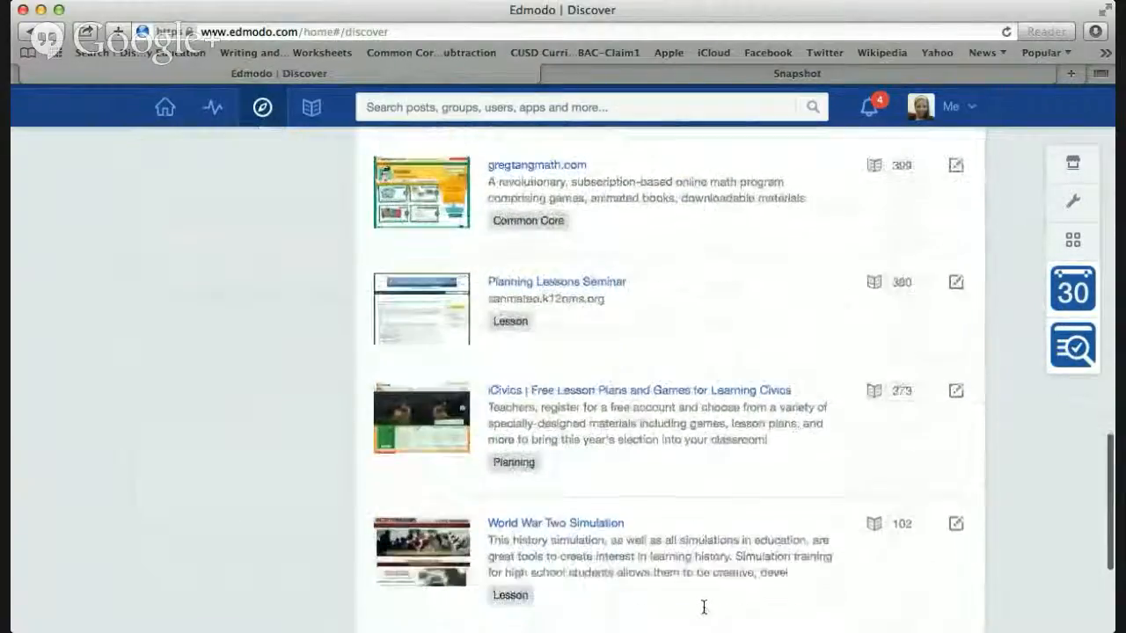
scroll(637, 503, "down", 2)
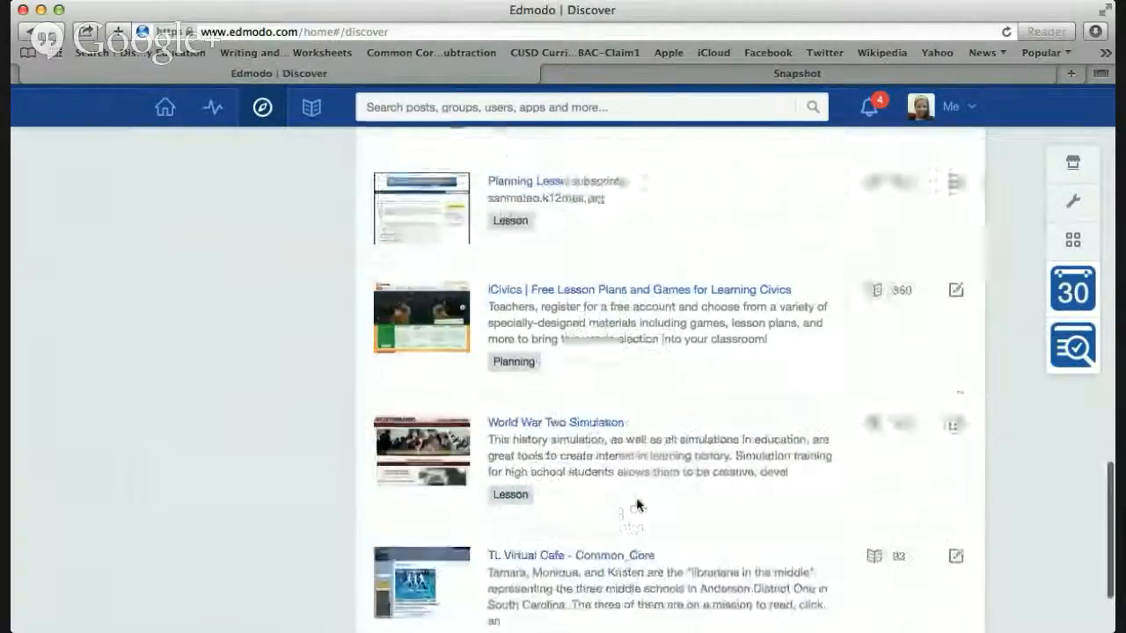
scroll(637, 504, "down", 3)
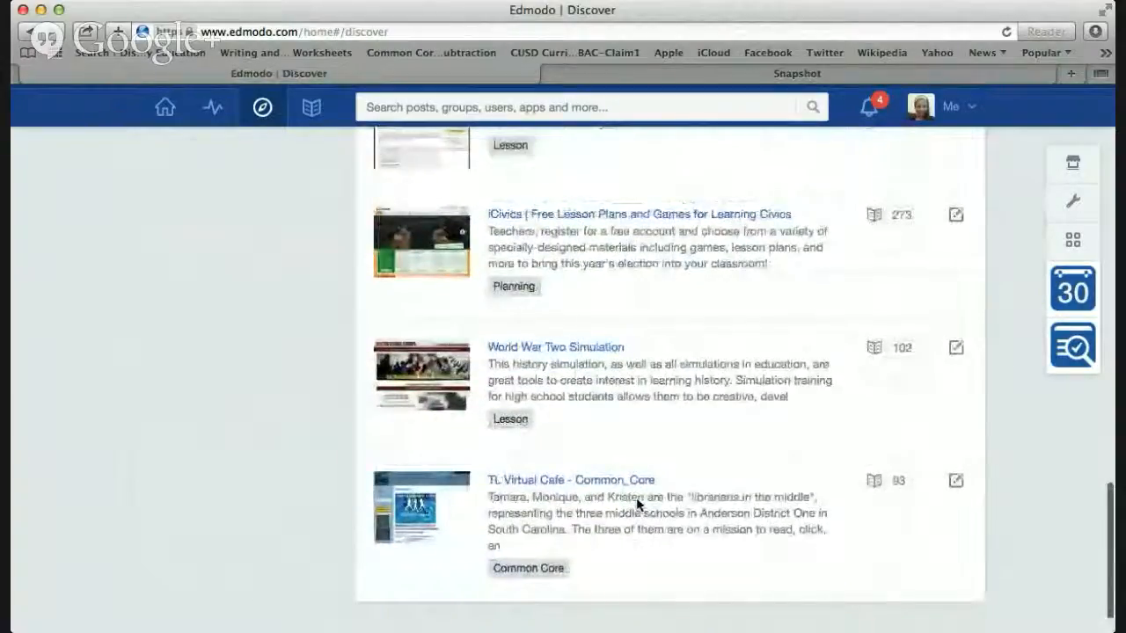
scroll(637, 503, "up", 10)
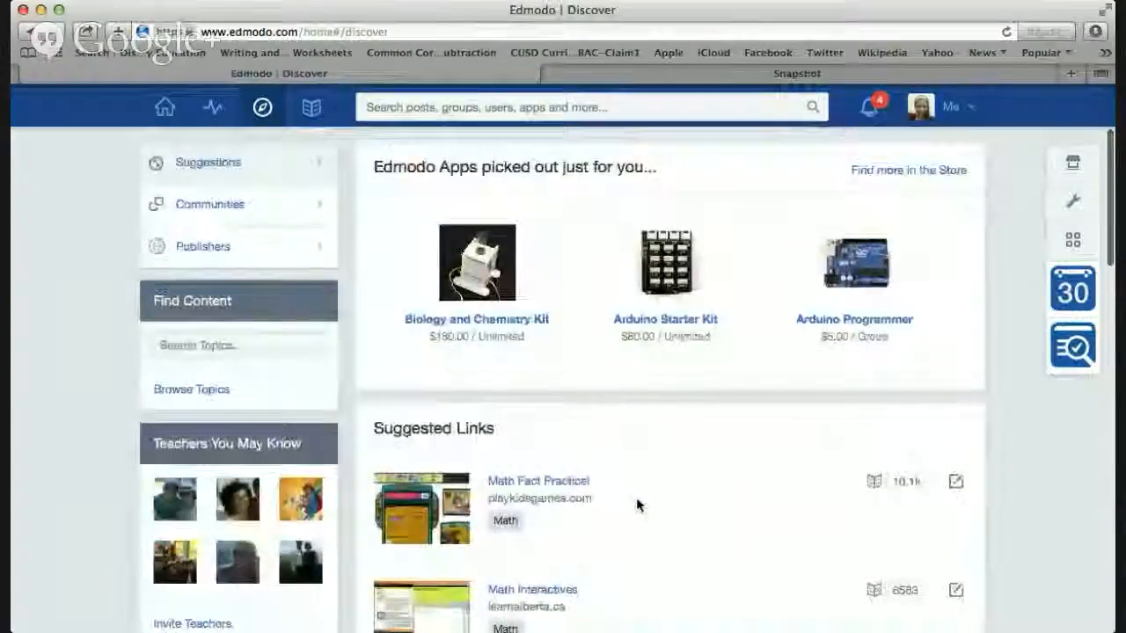
scroll(637, 503, "down", 2)
scroll(636, 503, "up", 2)
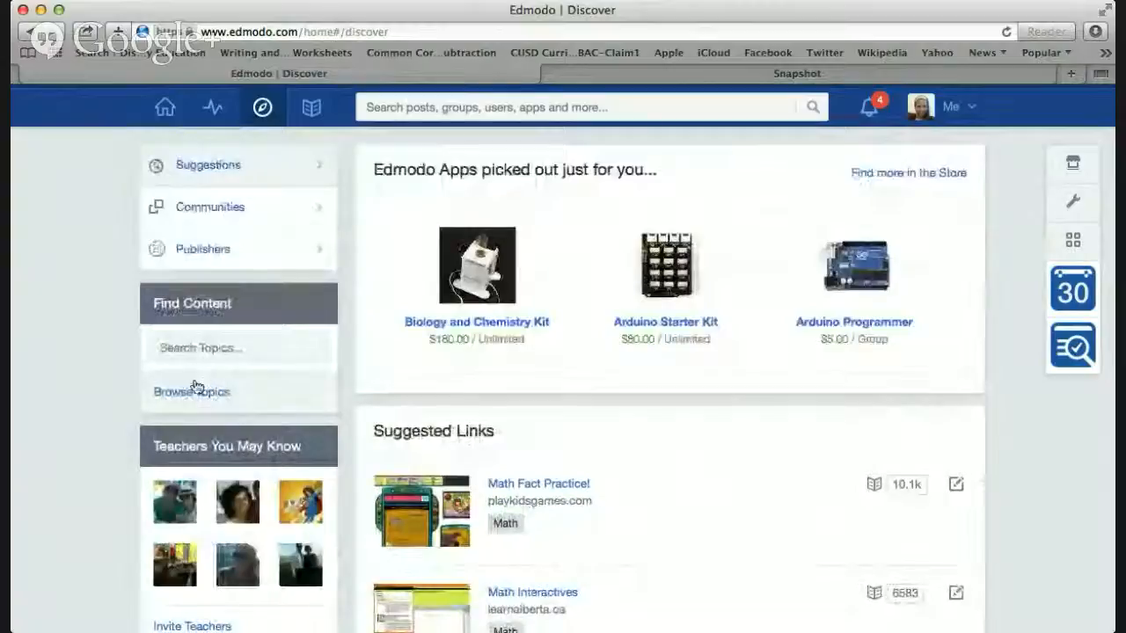
Browse the content topics on the Discover page and open the Math topic.
left_click(198, 392)
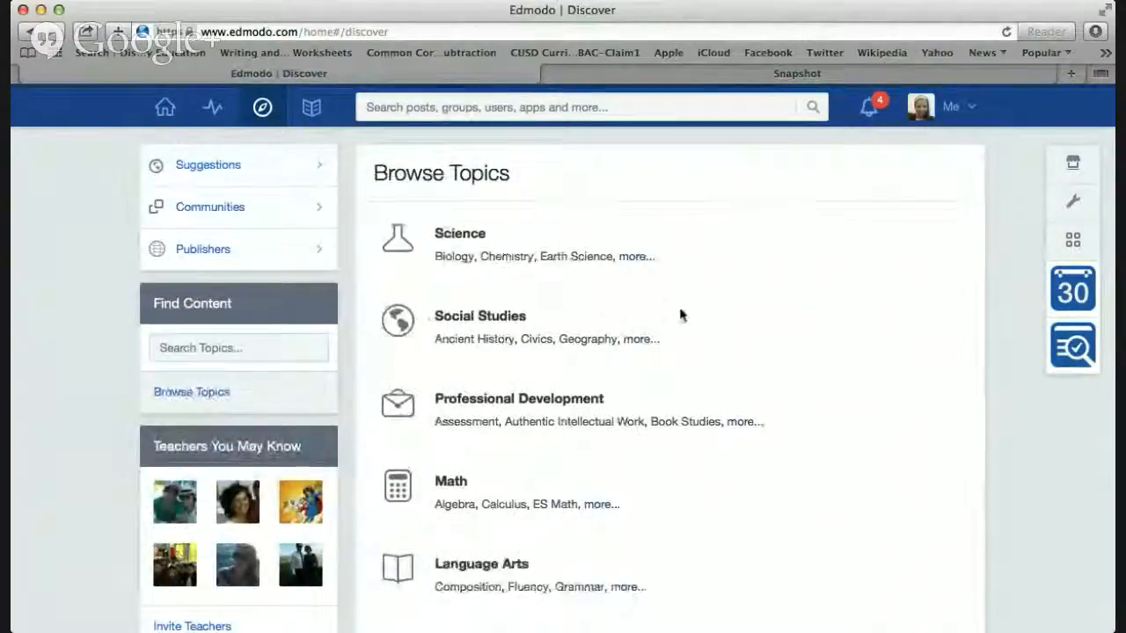
scroll(646, 446, "down", 2)
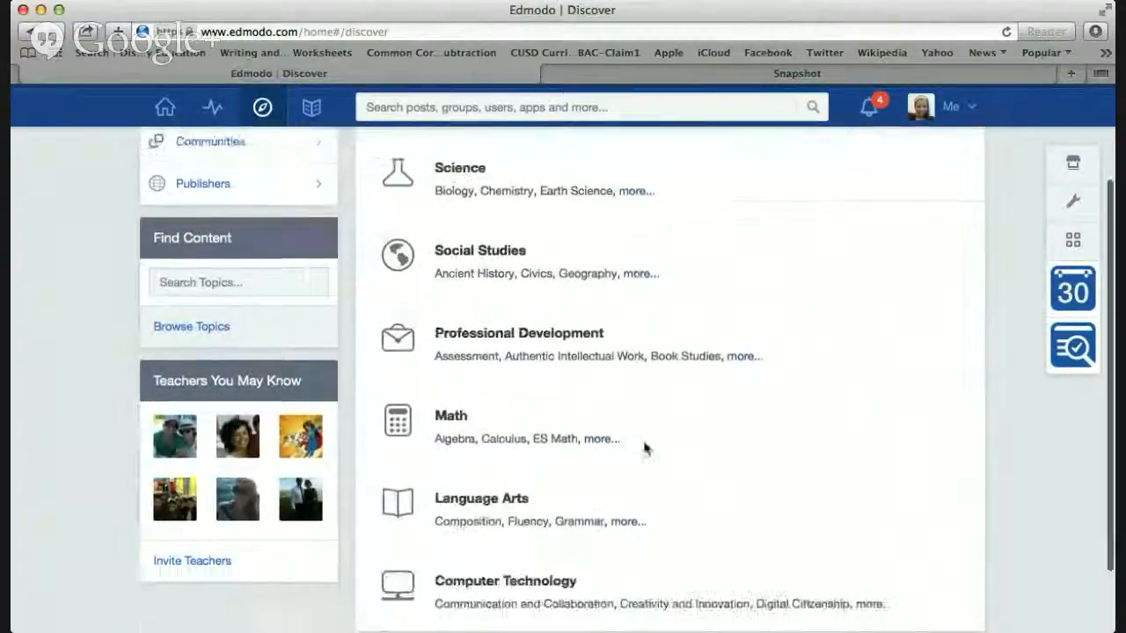
left_click(458, 421)
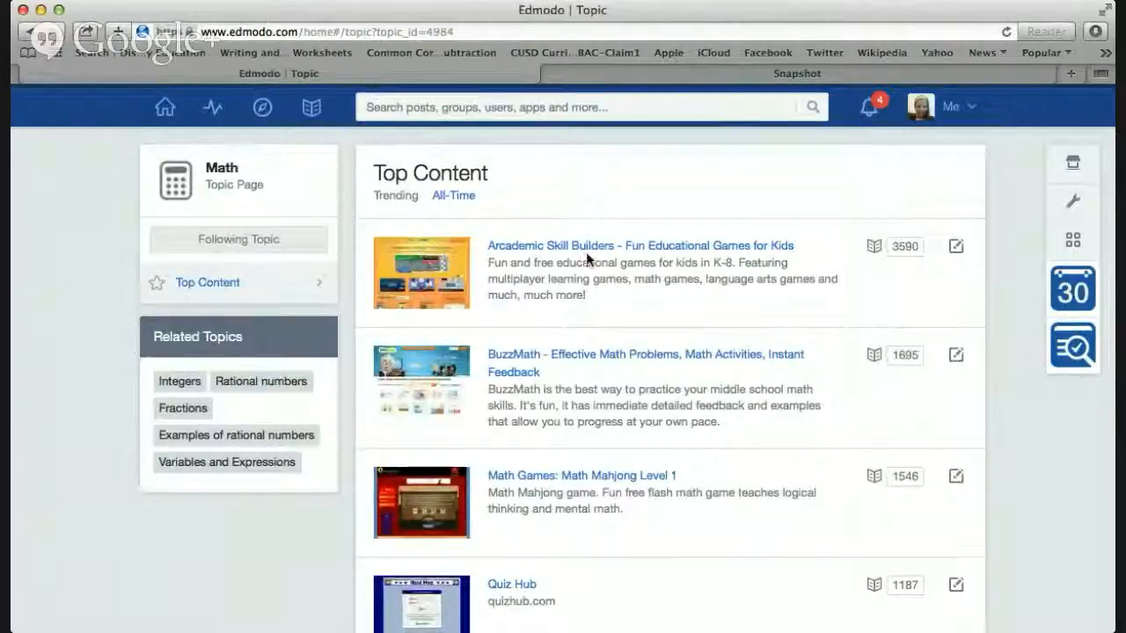
Look through the Math topic's top content and open the Elementary and Middle School Mathematics, 6/e resource.
scroll(615, 320, "down", 1)
scroll(615, 320, "down", 5)
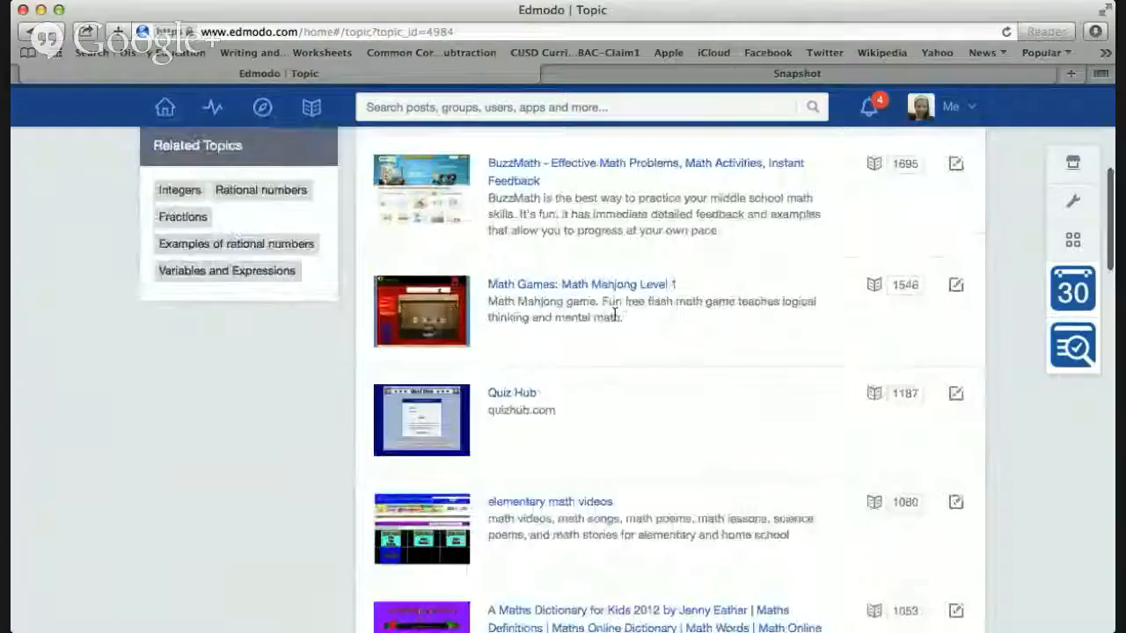
scroll(615, 318, "down", 3)
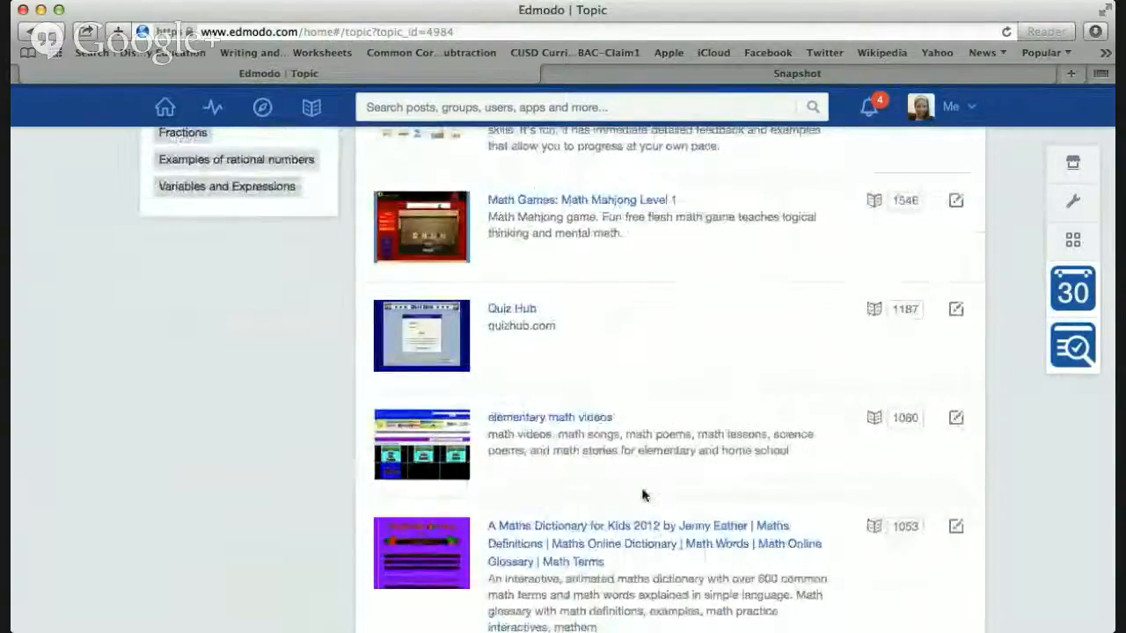
scroll(643, 495, "down", 8)
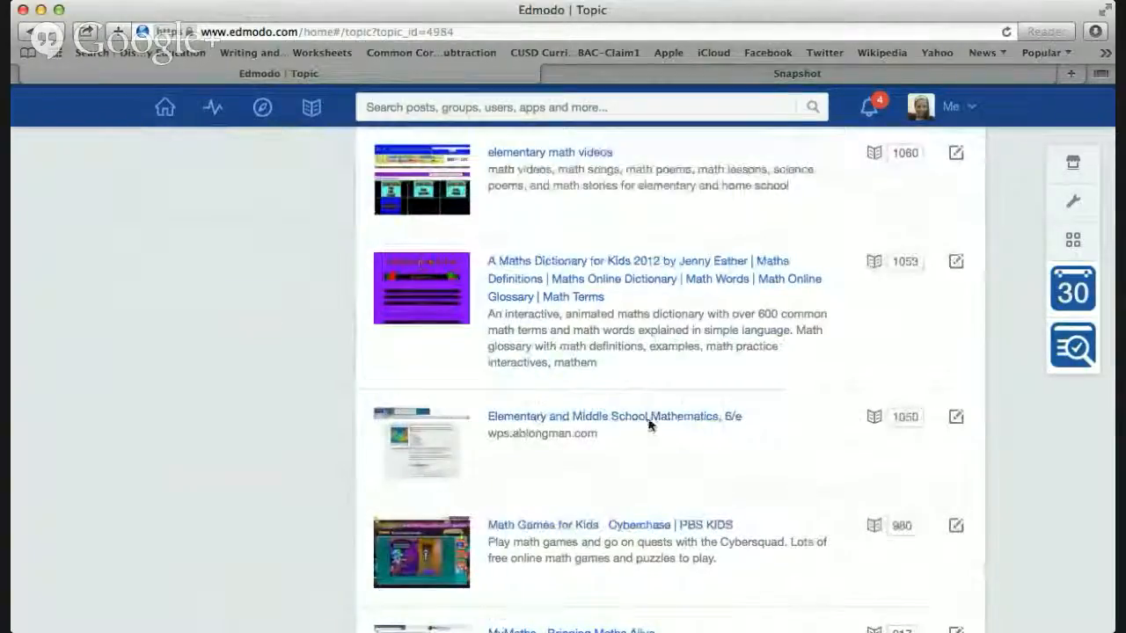
left_click(649, 417)
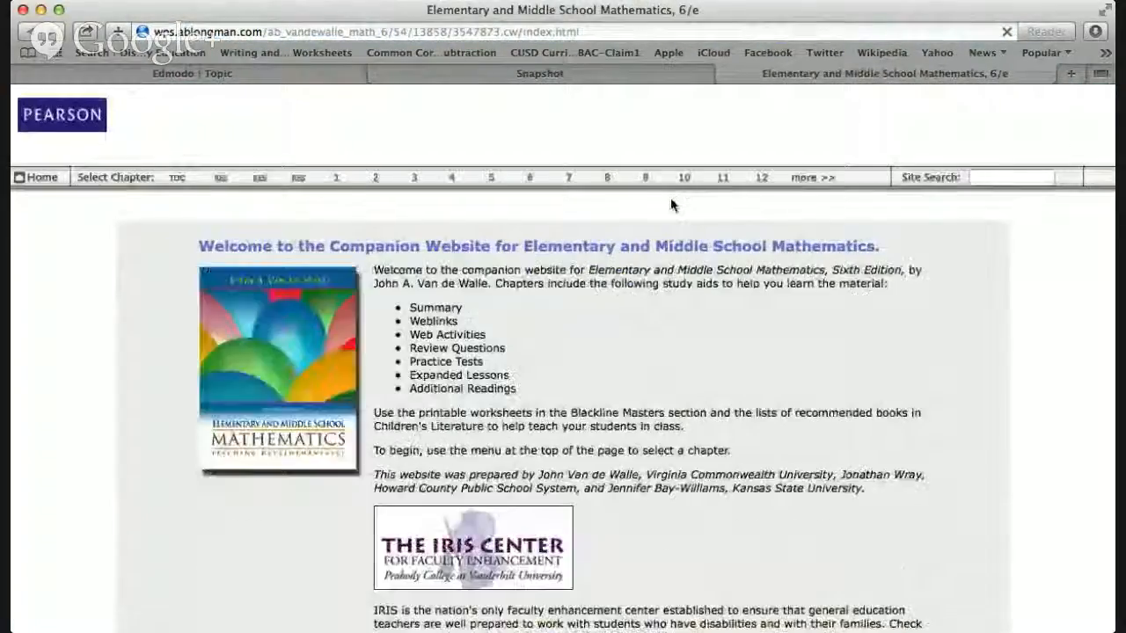
Look over the textbook's companion website, close it and return to the Math topic page.
scroll(700, 262, "down", 2)
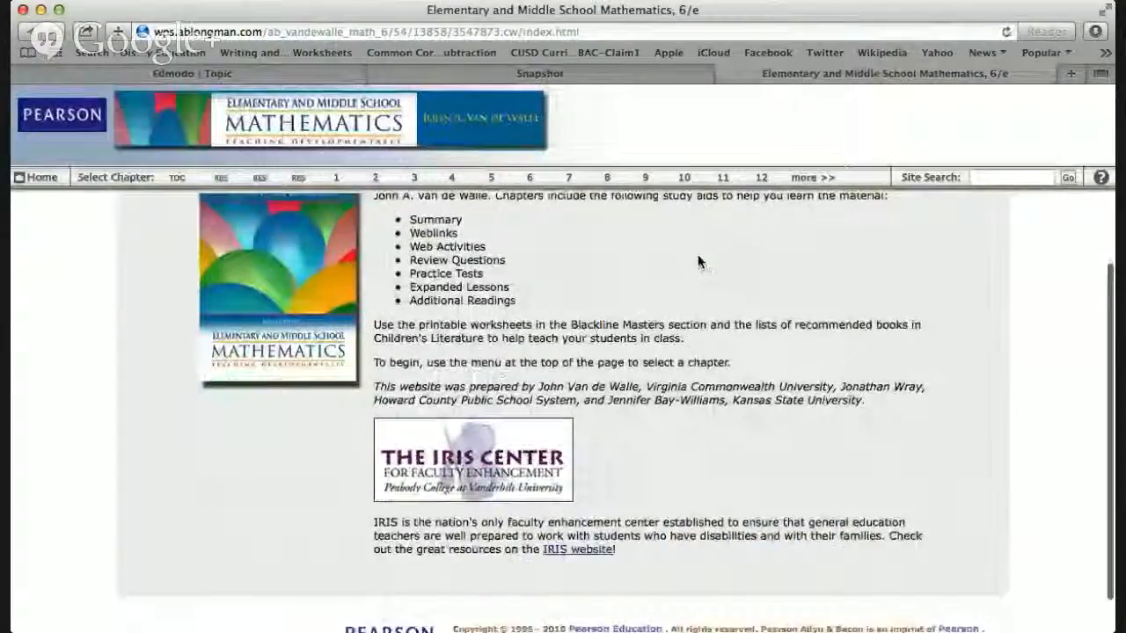
scroll(699, 261, "up", 2)
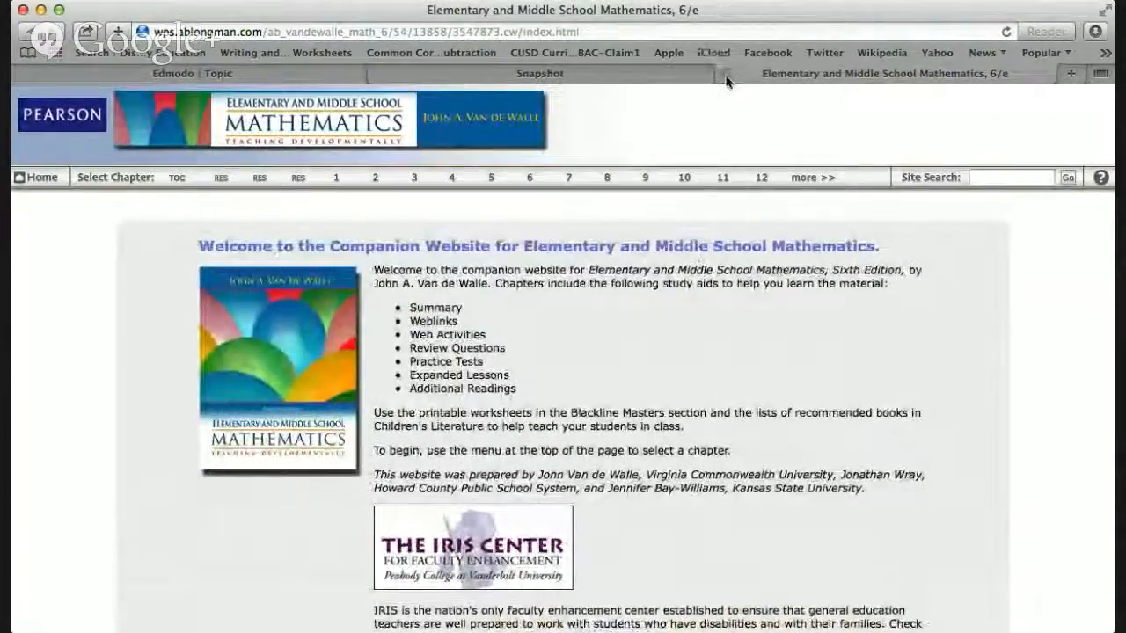
left_click(725, 77)
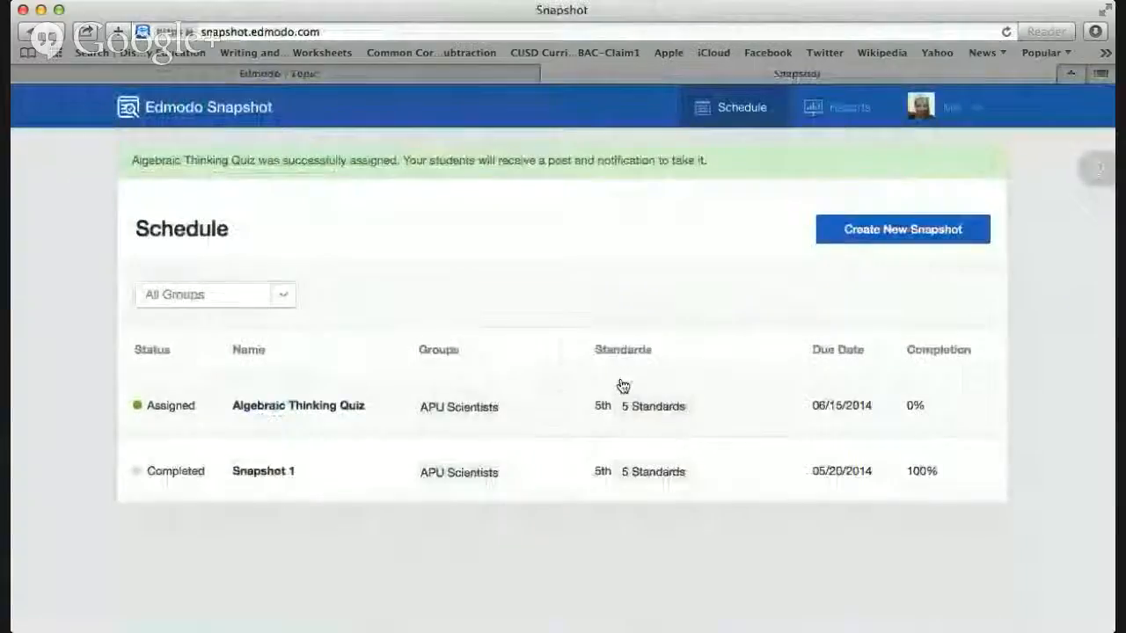
left_click(449, 78)
Look through the rest of the Math topic's top content and go back to the Discover page.
scroll(509, 403, "down", 3)
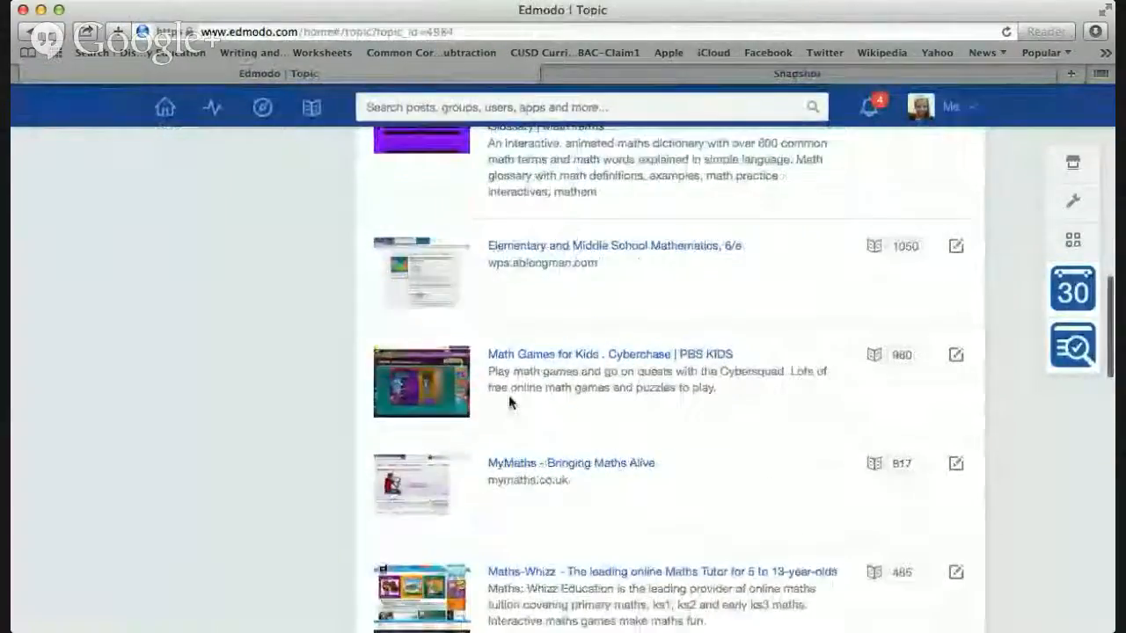
scroll(508, 403, "down", 5)
scroll(509, 403, "down", 5)
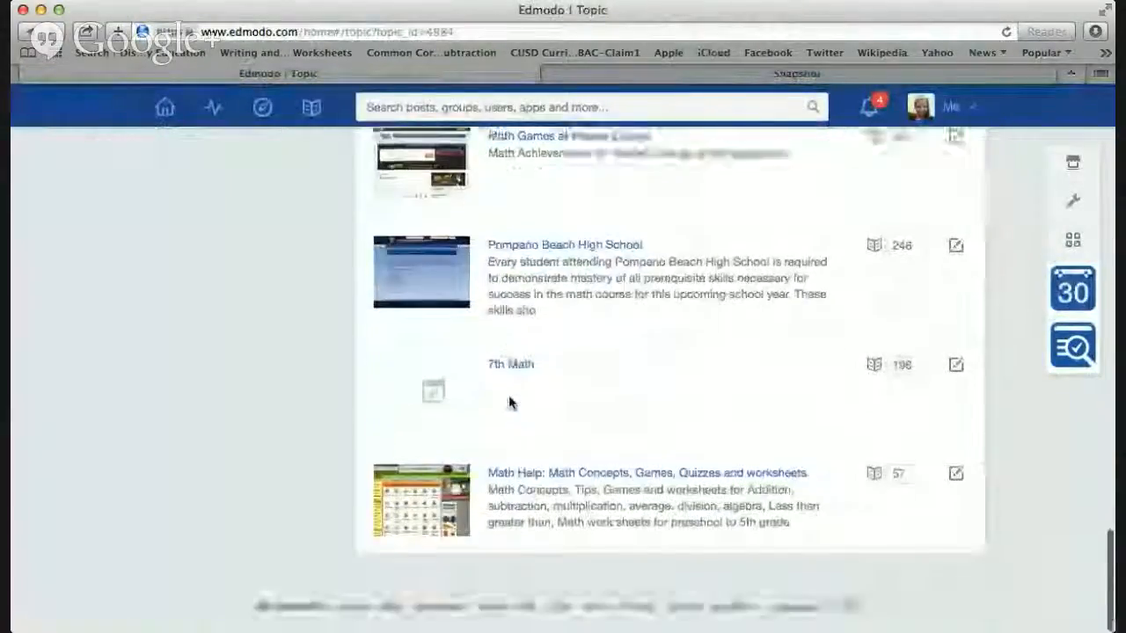
scroll(508, 403, "up", 20)
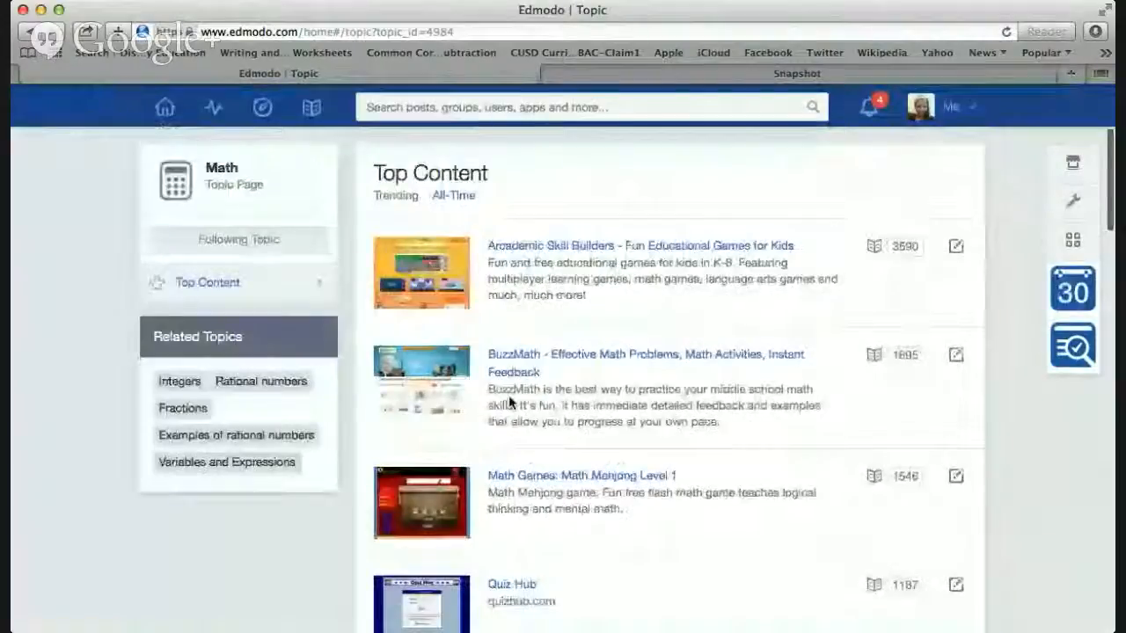
left_click(28, 34)
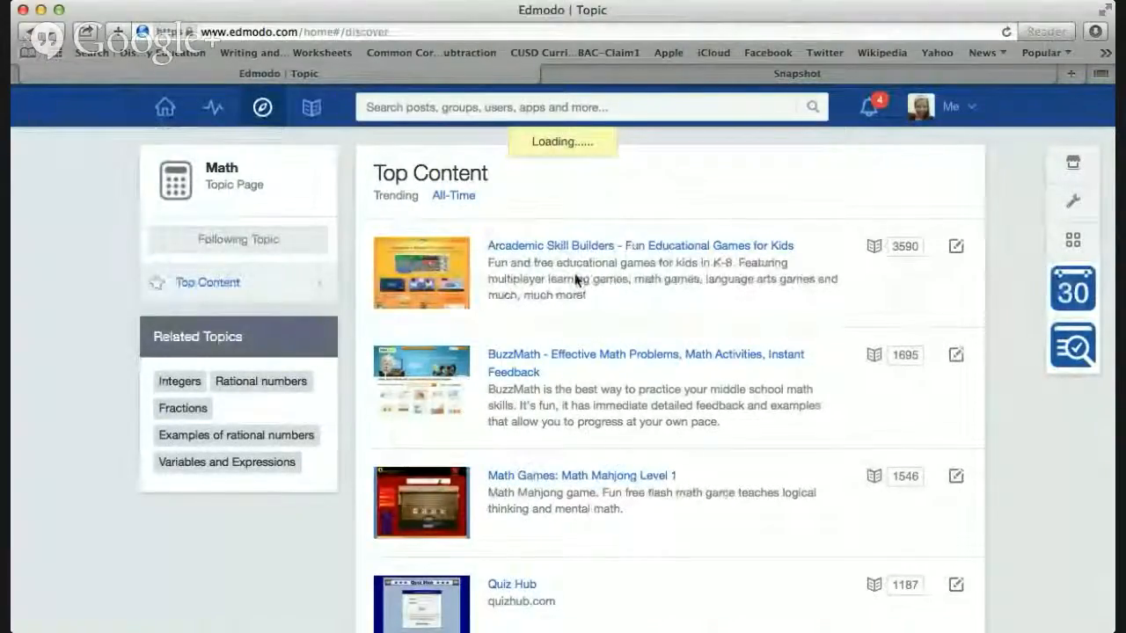